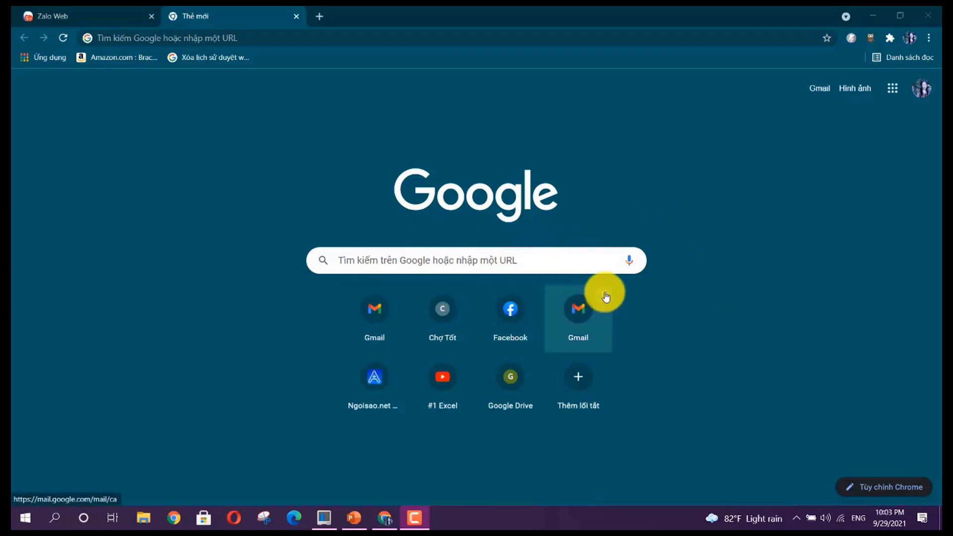
Open Google Drive from the new browser tab.
click(893, 94)
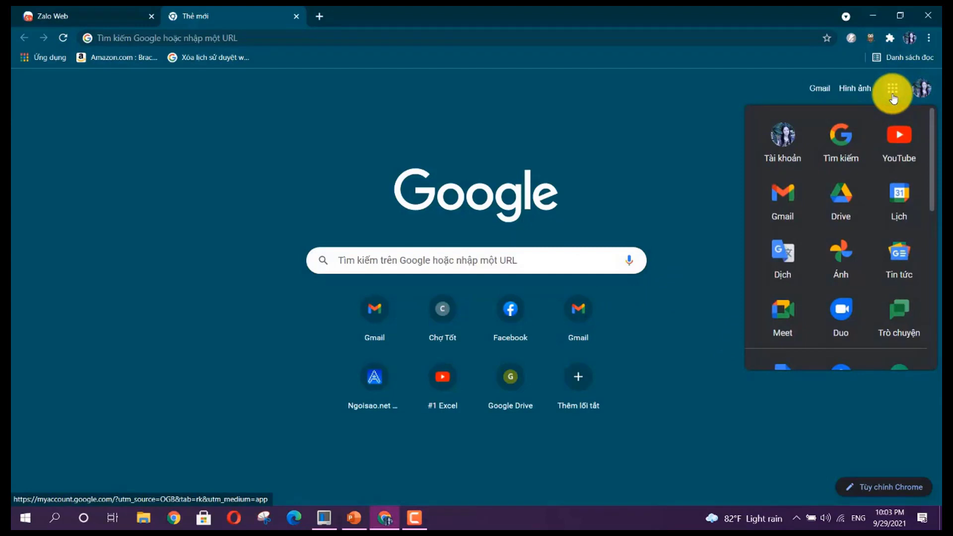
click(844, 204)
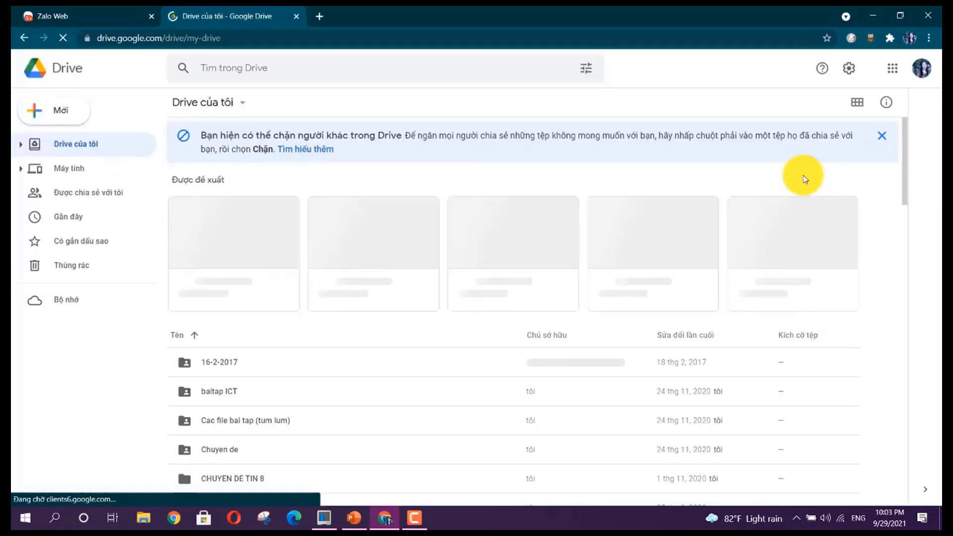
click(464, 67)
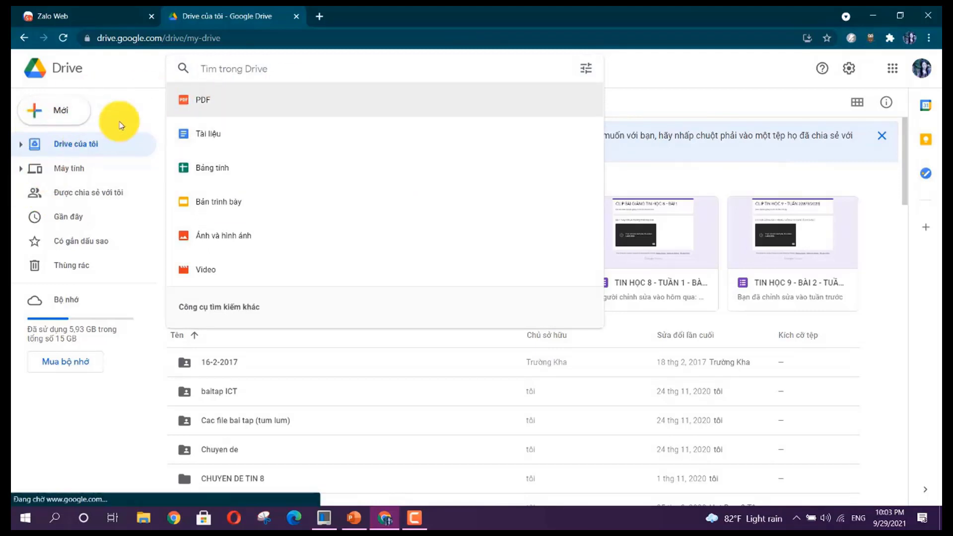
click(87, 78)
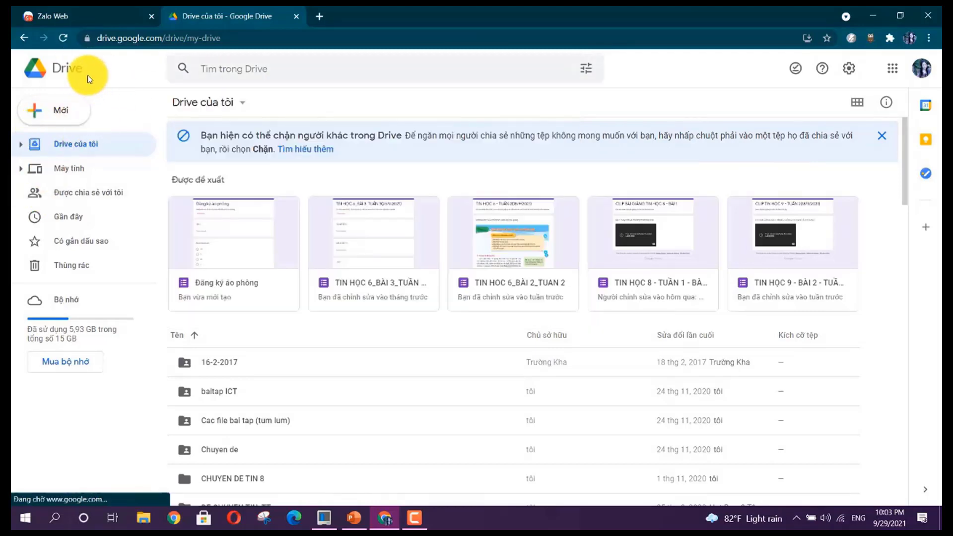
Create a blank (Trống) Google Form from the template gallery.
click(61, 114)
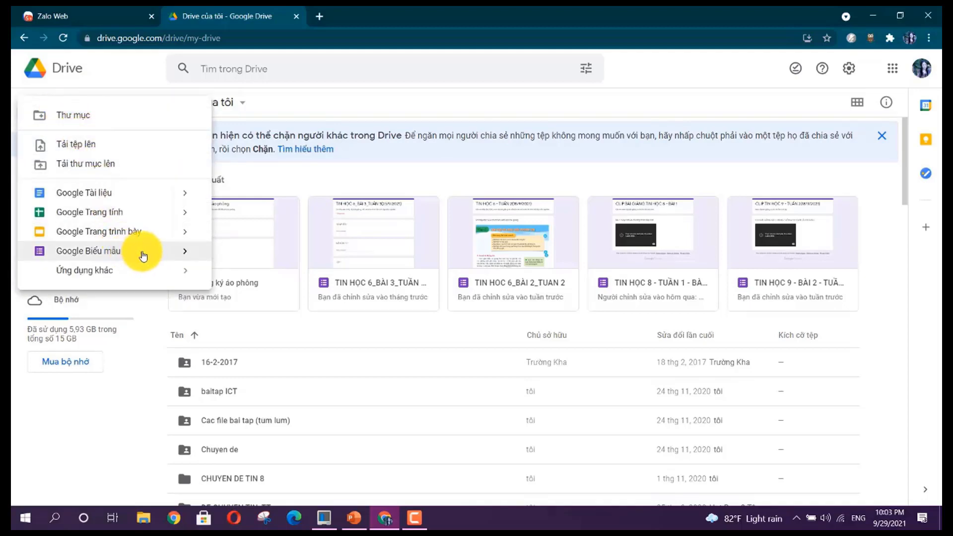
mouse_move(188, 257)
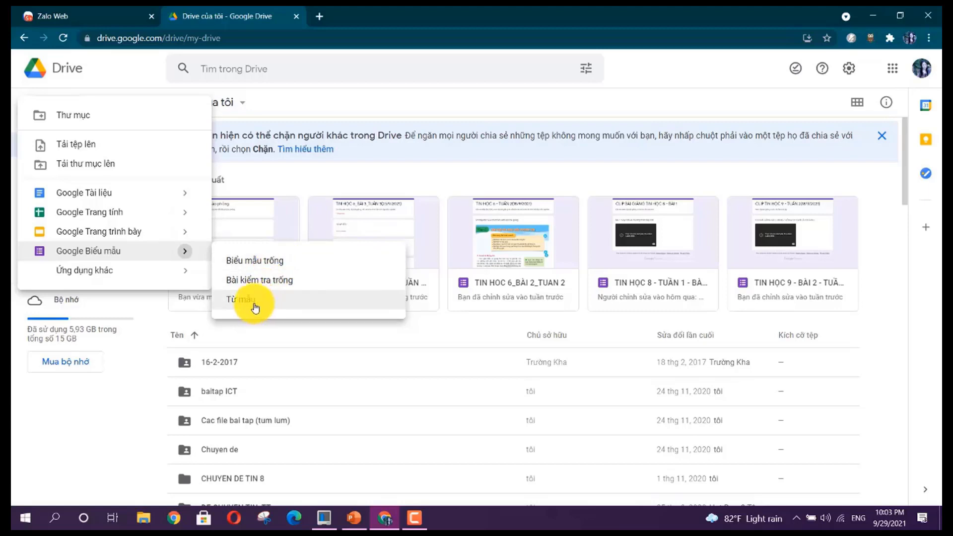
click(255, 310)
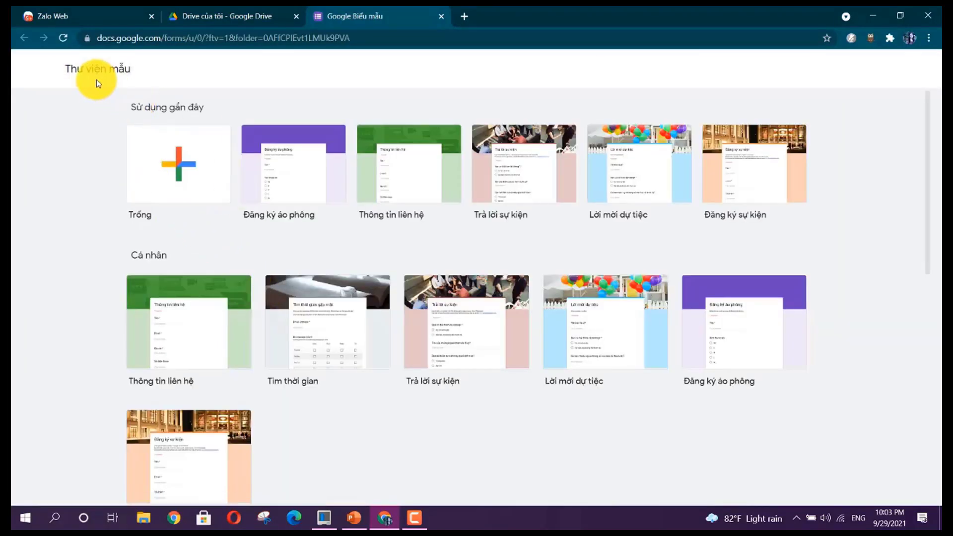
click(382, 196)
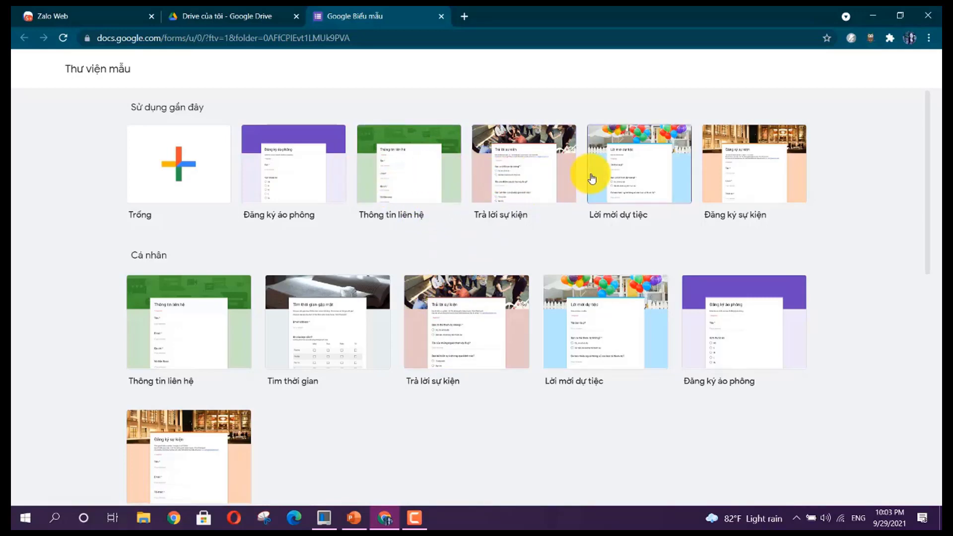
click(183, 170)
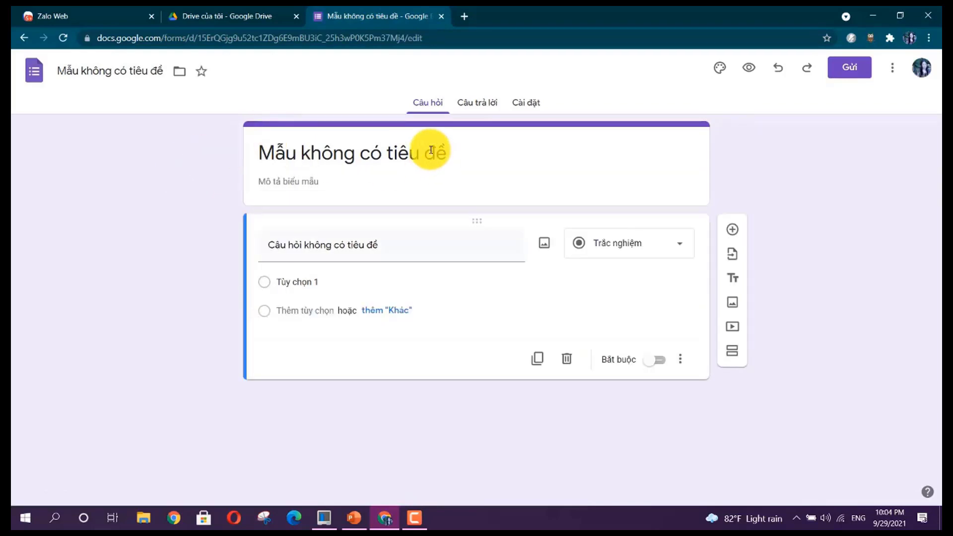
Title the form "KHẢO SÁT TIÊM VẮC XIN" and apply the same title as its file name.
drag(343, 153, 258, 155)
click(357, 166)
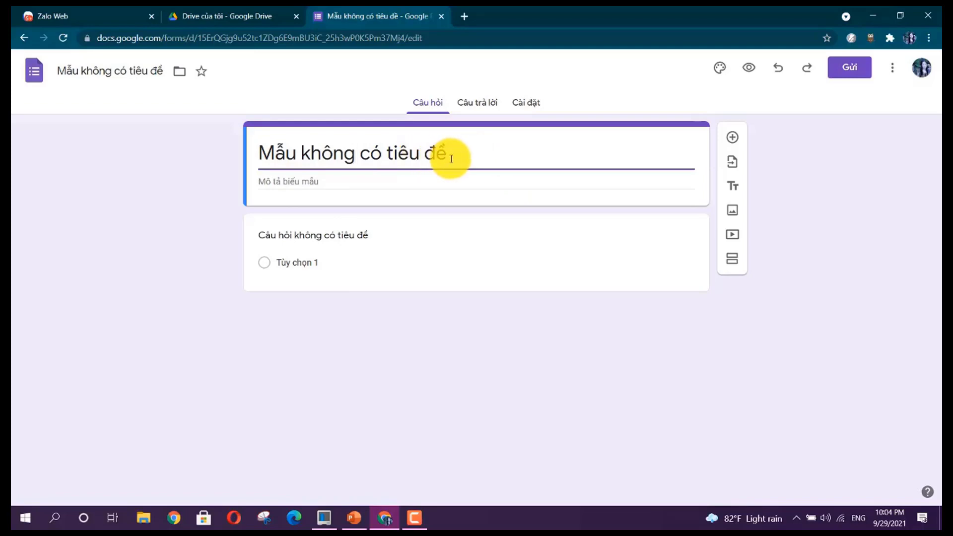
drag(449, 157, 230, 145)
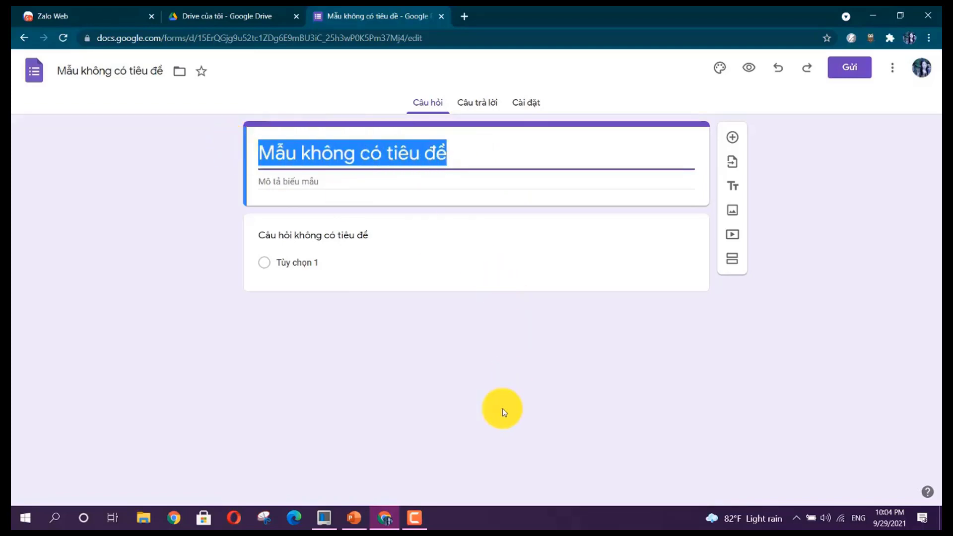
click(651, 450)
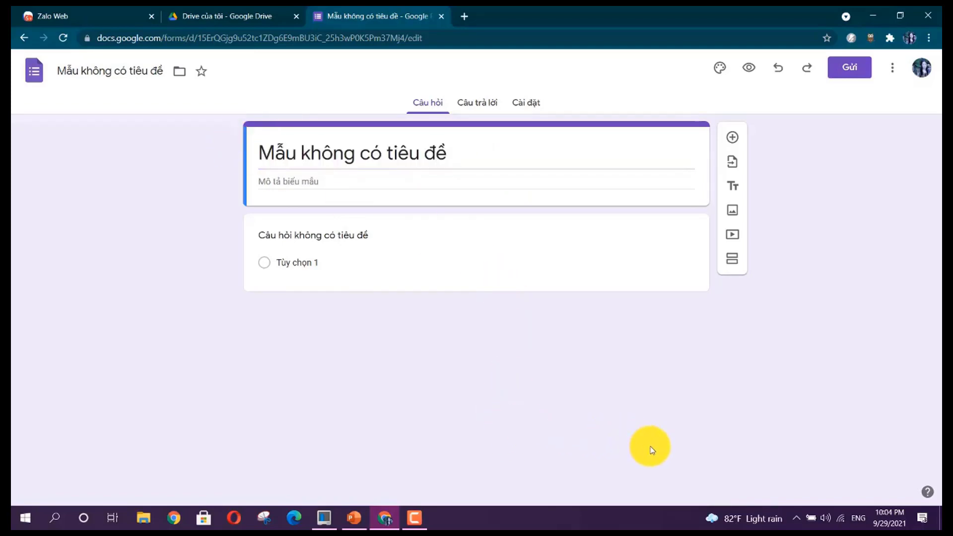
click(490, 153)
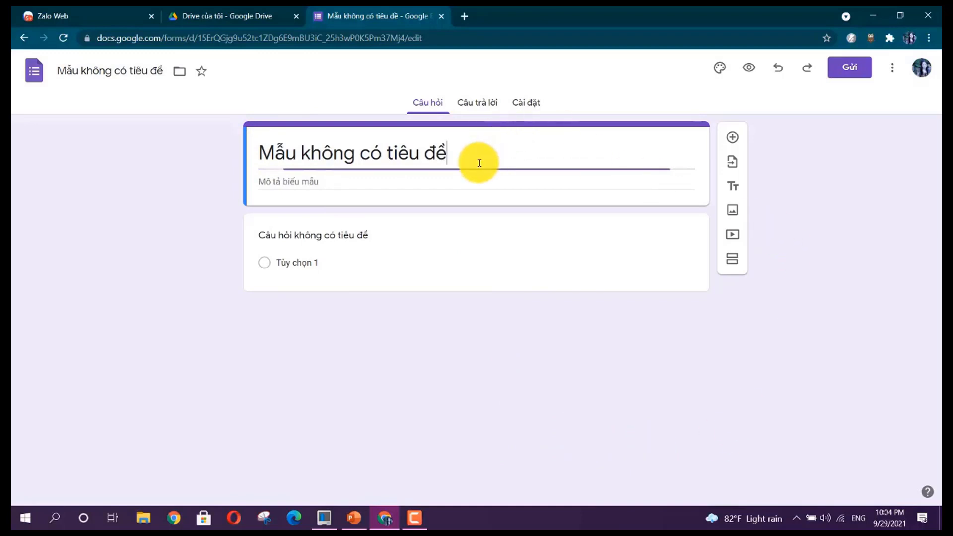
drag(490, 154, 243, 142)
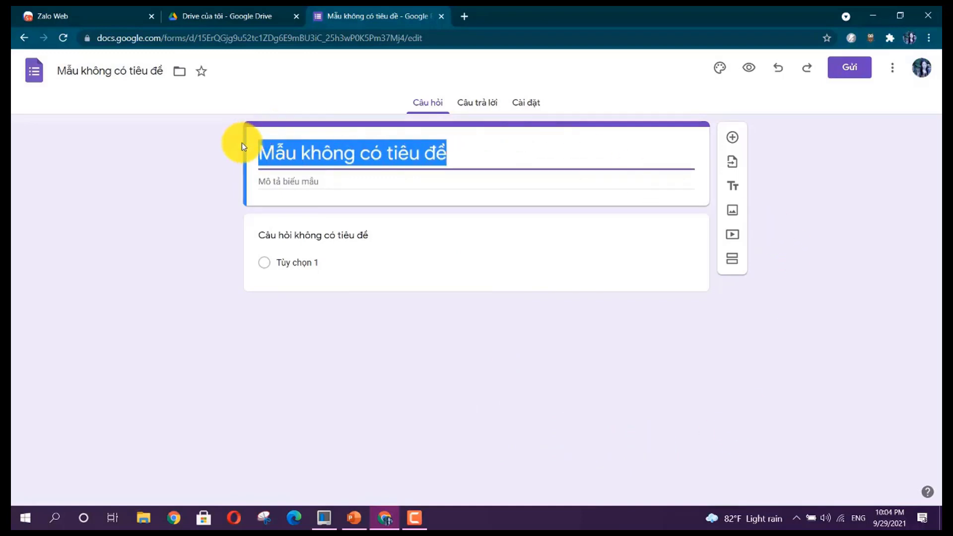
text(KHẢO )
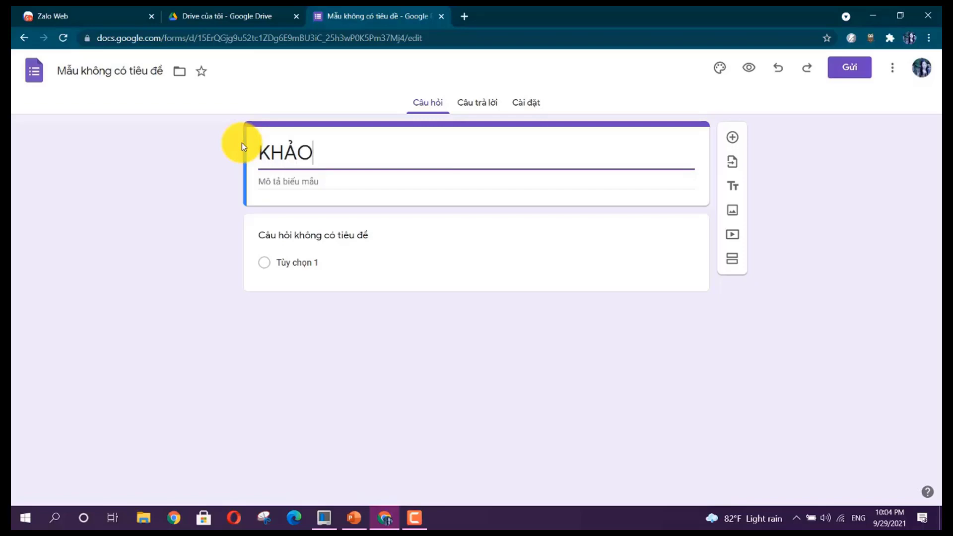
text(SÁT T)
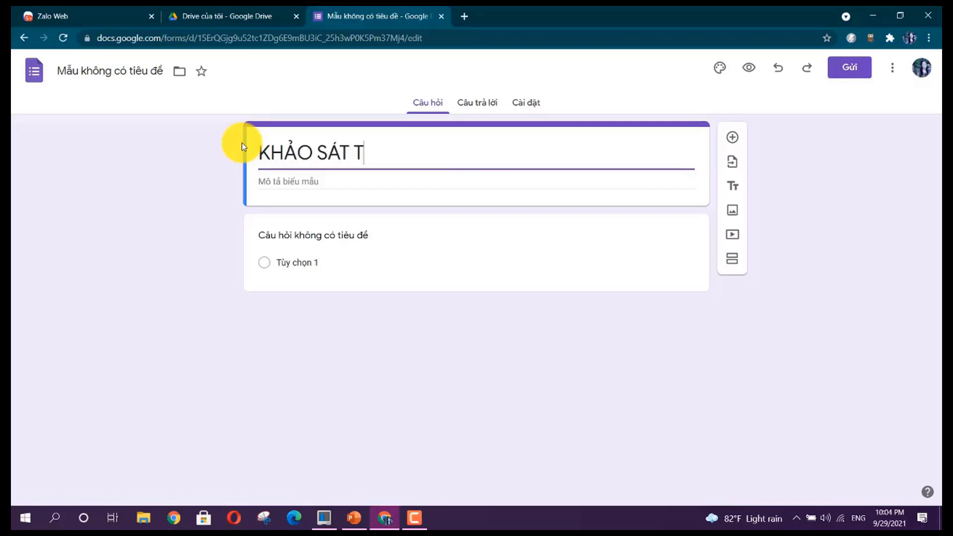
text(IEÊM VẮC )
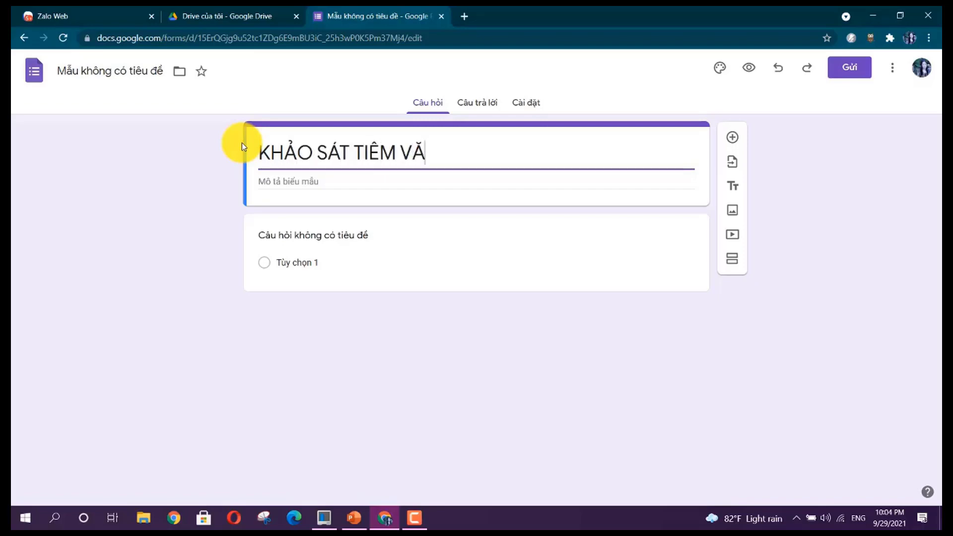
text(XIN)
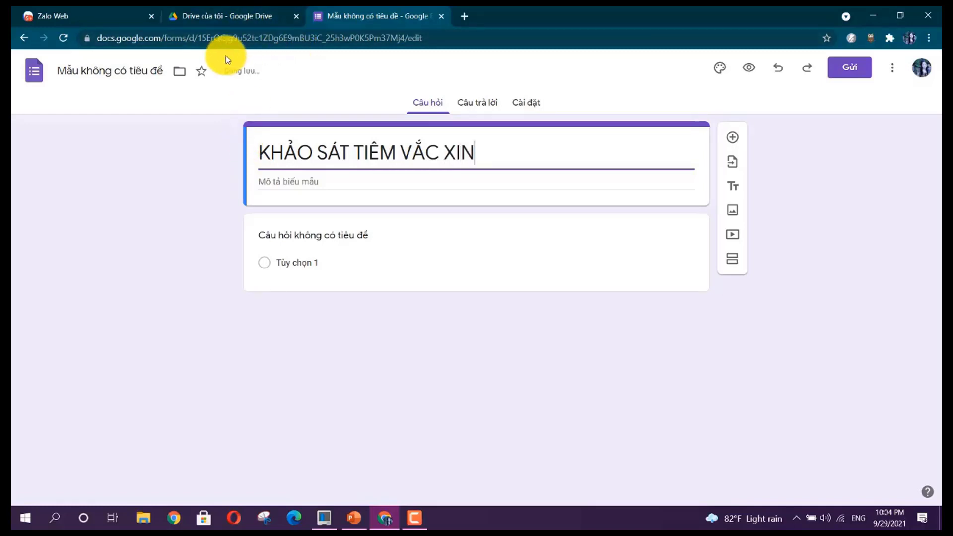
click(115, 71)
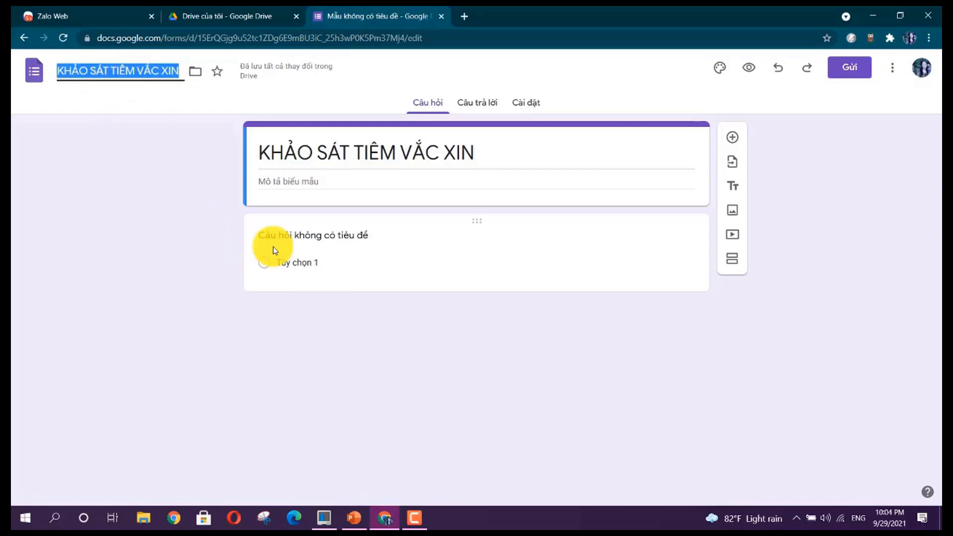
Make the first question "Họ và tên" with the short-answer type (Trả lời ngắn) and mark it as required.
click(308, 237)
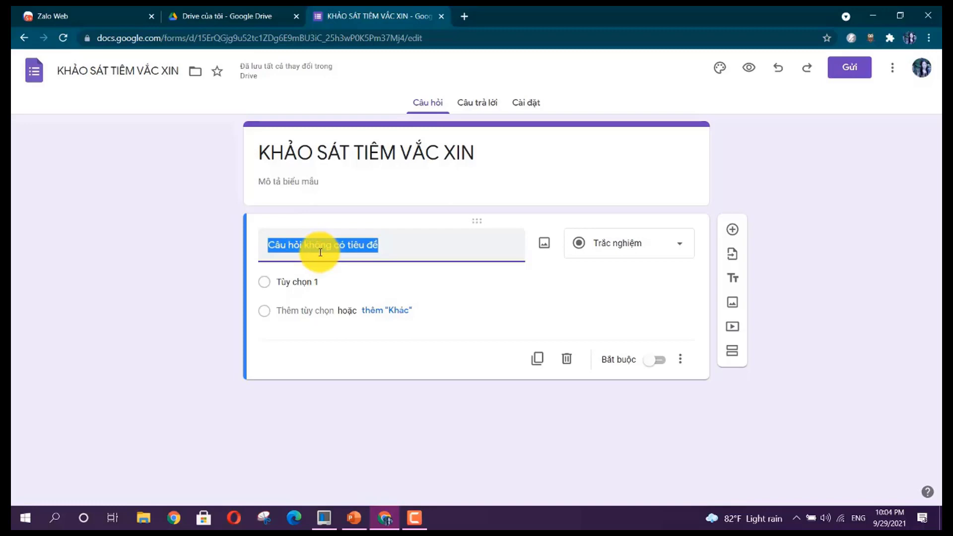
text(h)
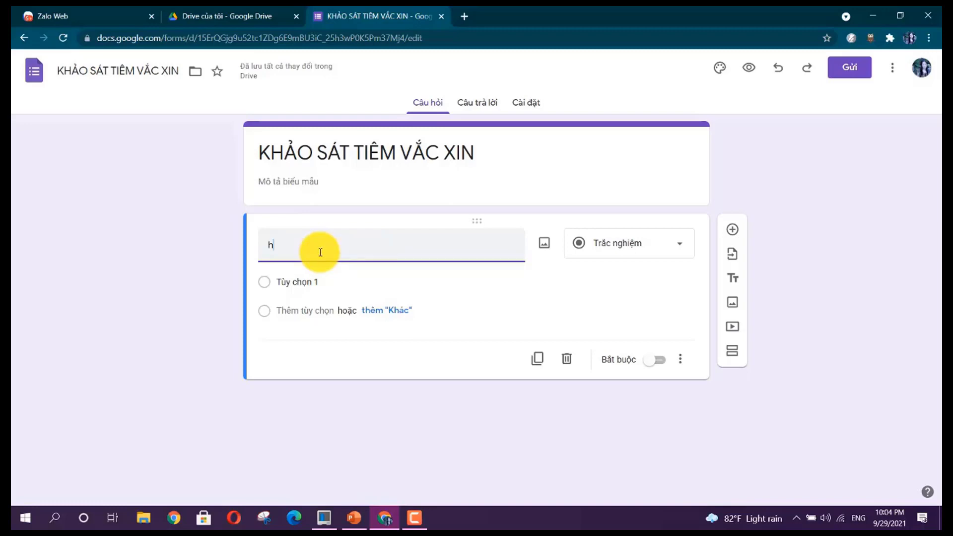
text(ơ)
key(BackSpace)
key(BackSpace)
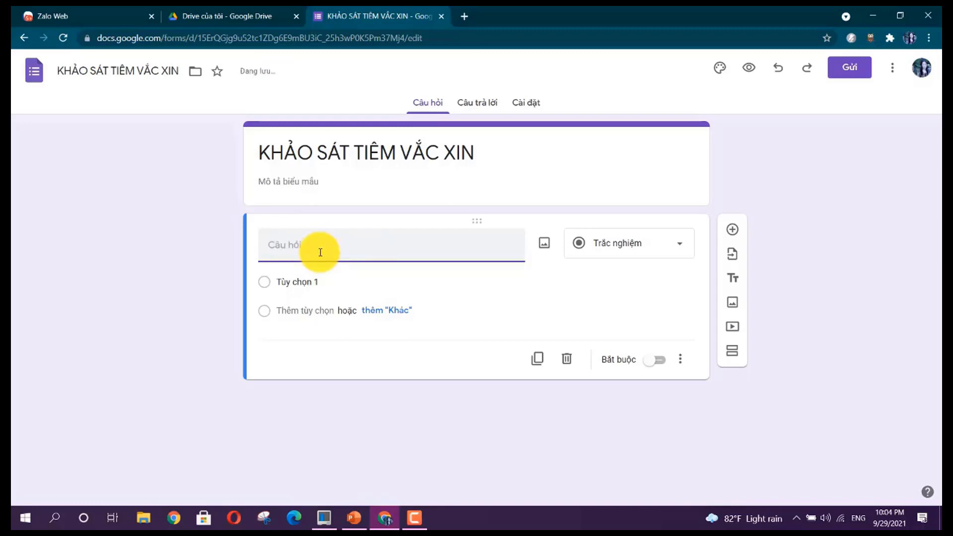
text(Hoj)
click(681, 248)
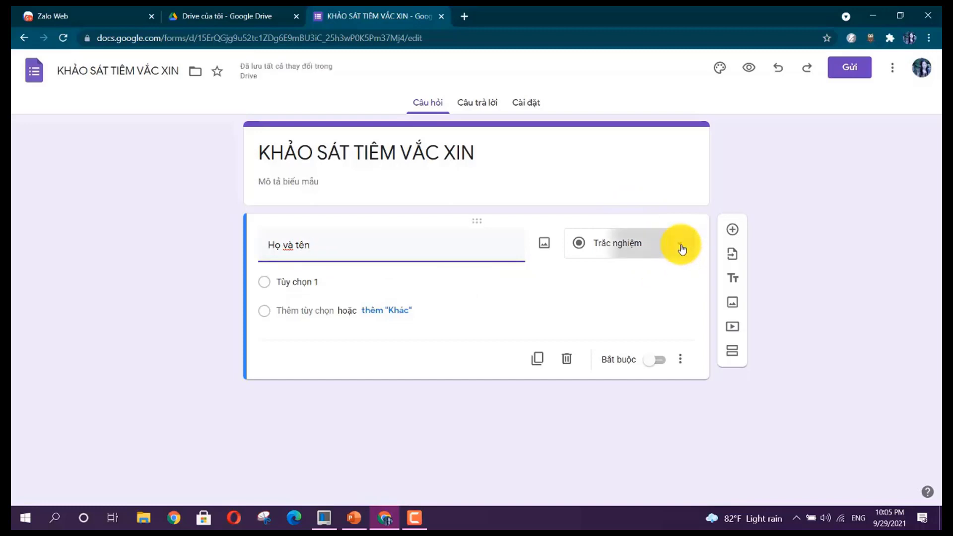
click(648, 137)
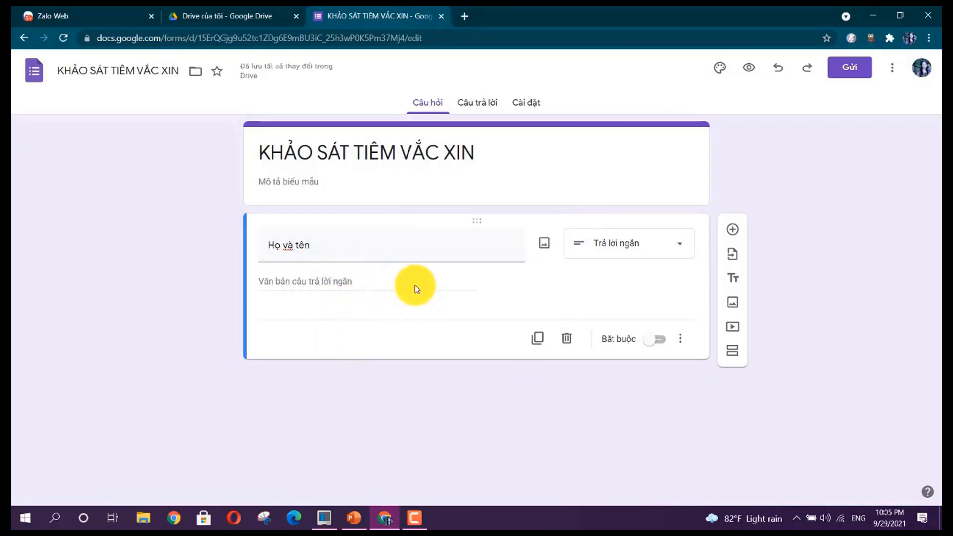
click(653, 350)
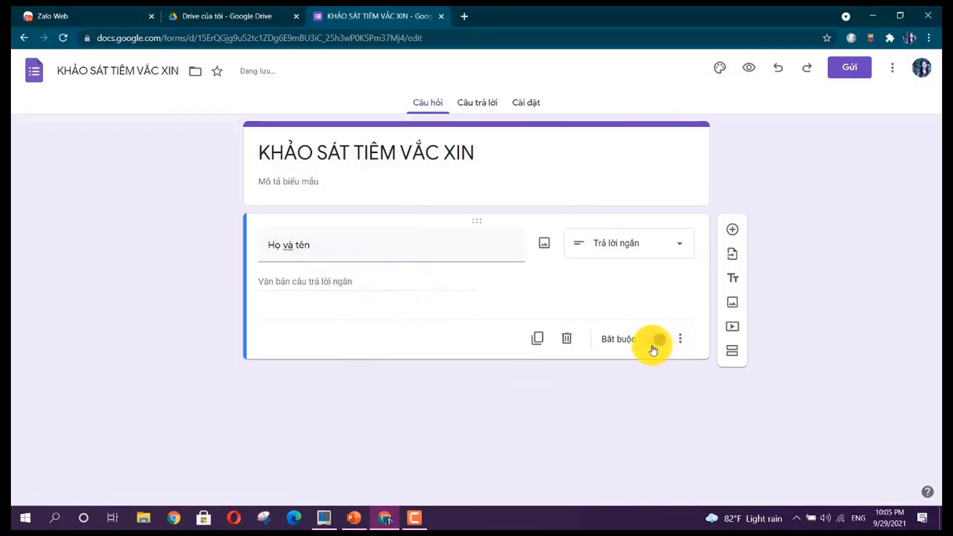
Add a required short-answer question titled "Năm sinh".
click(735, 235)
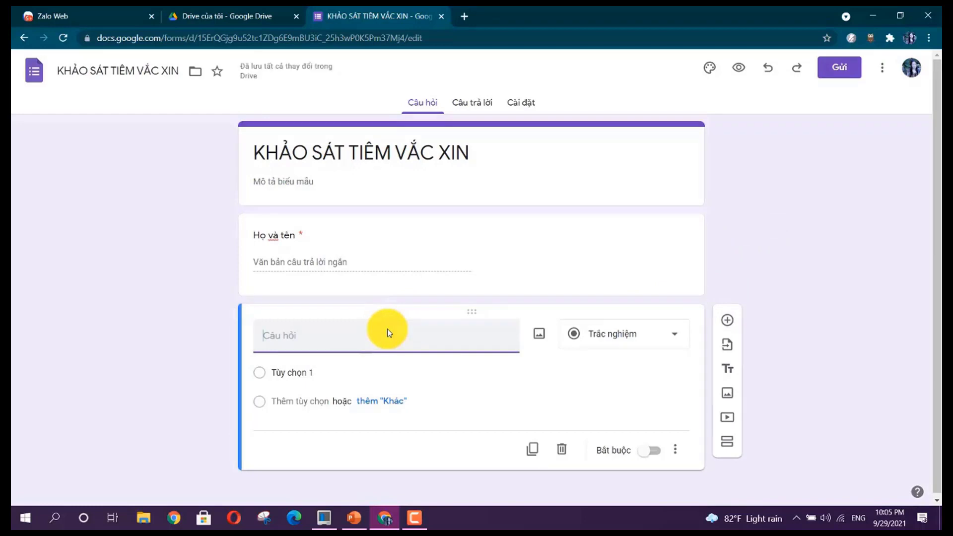
text(Năm sinh)
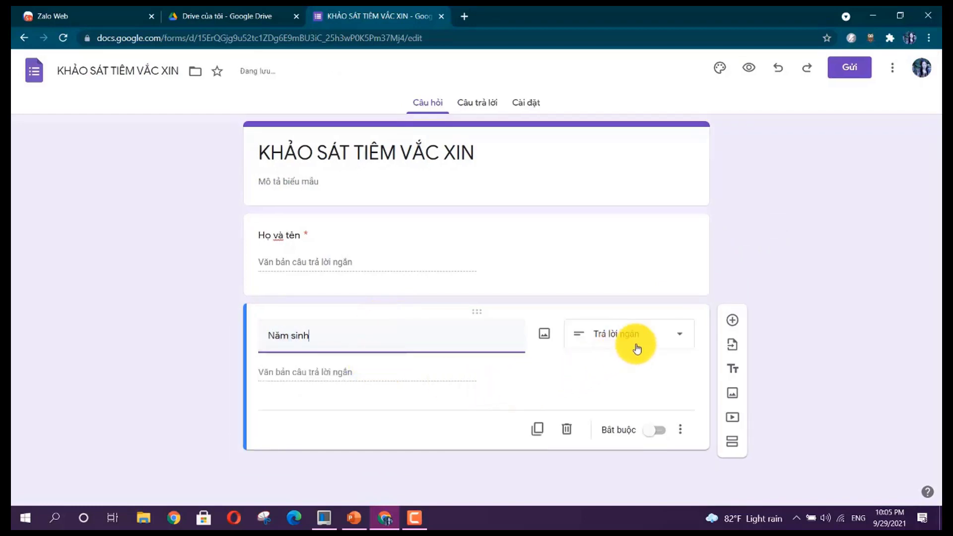
click(655, 433)
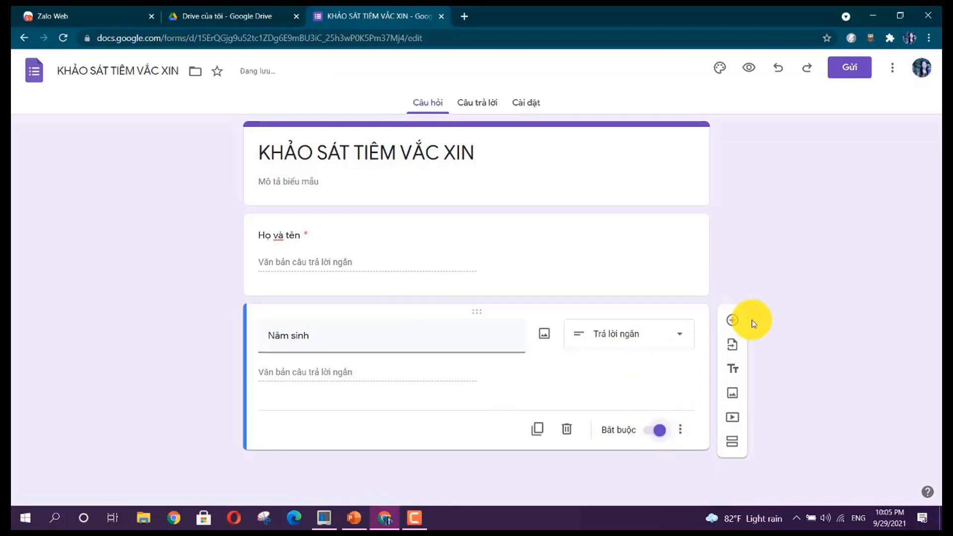
Add a question titled "Đã tiêm" and set its type to checkboxes (Hộp kiểm).
click(732, 320)
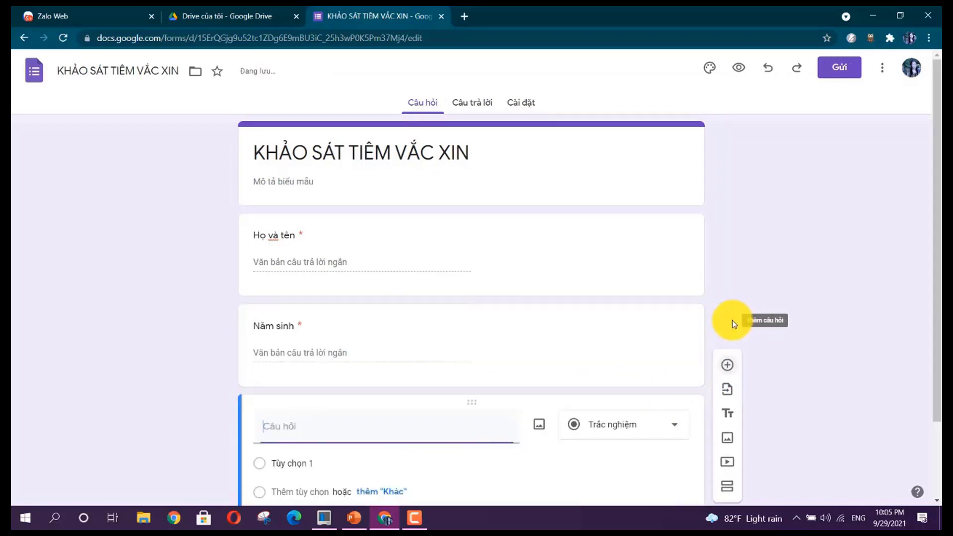
text(L)
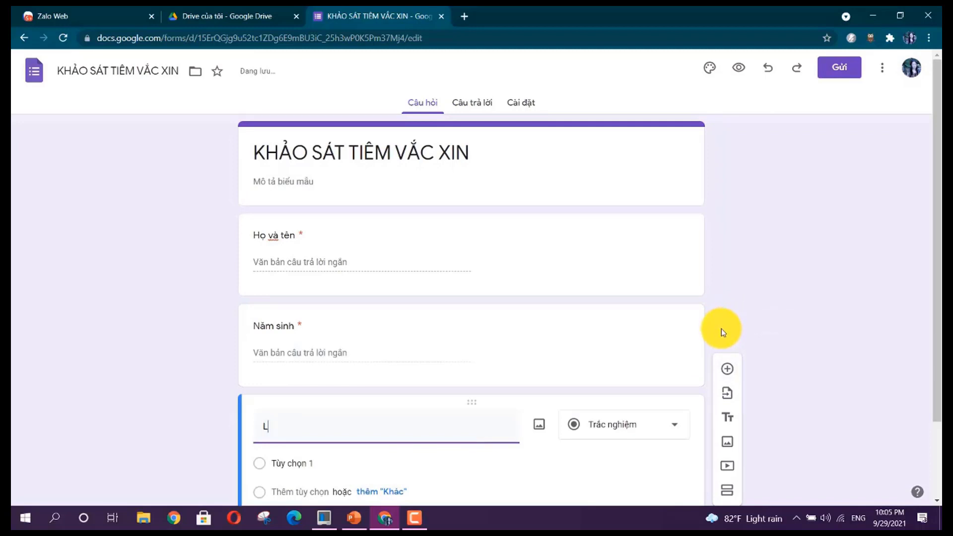
key(BackSpace)
text(Đ)
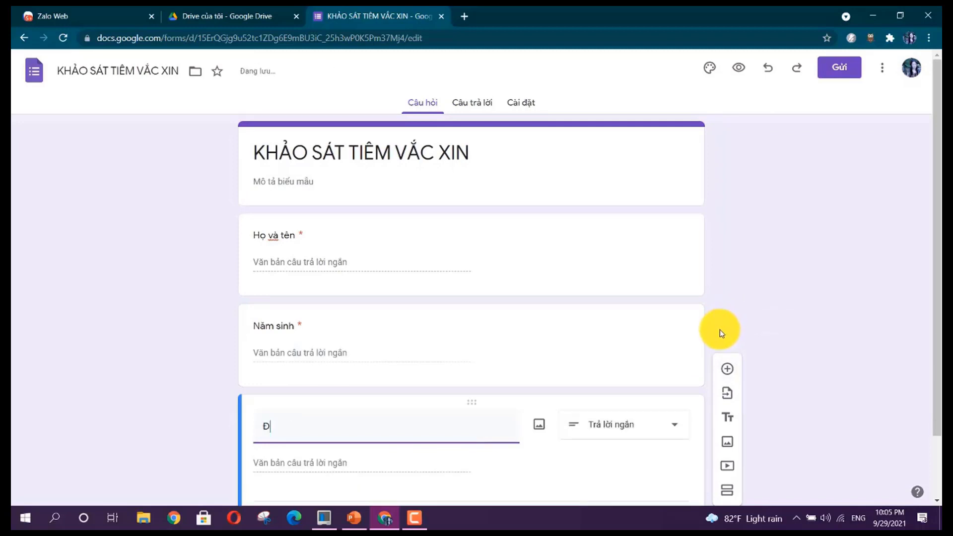
text(ã tiêm)
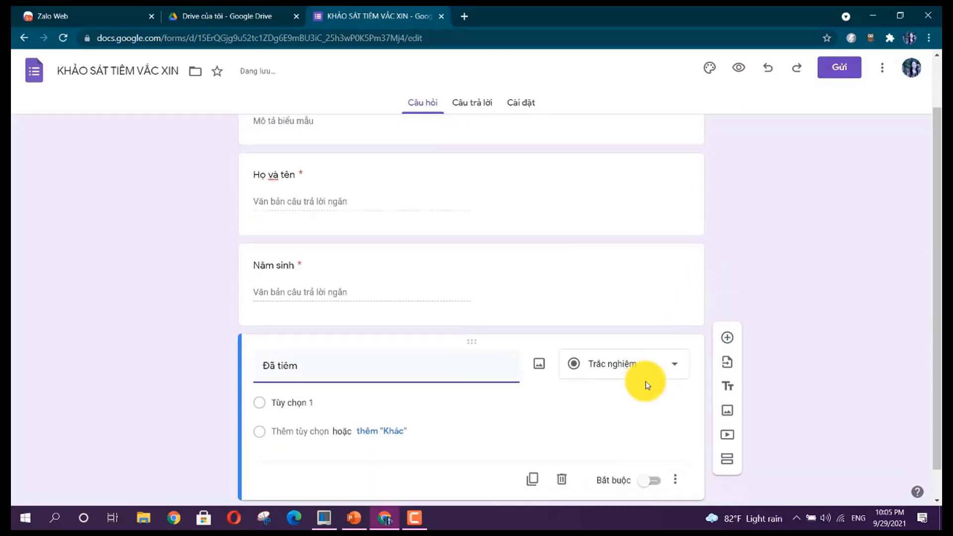
click(674, 374)
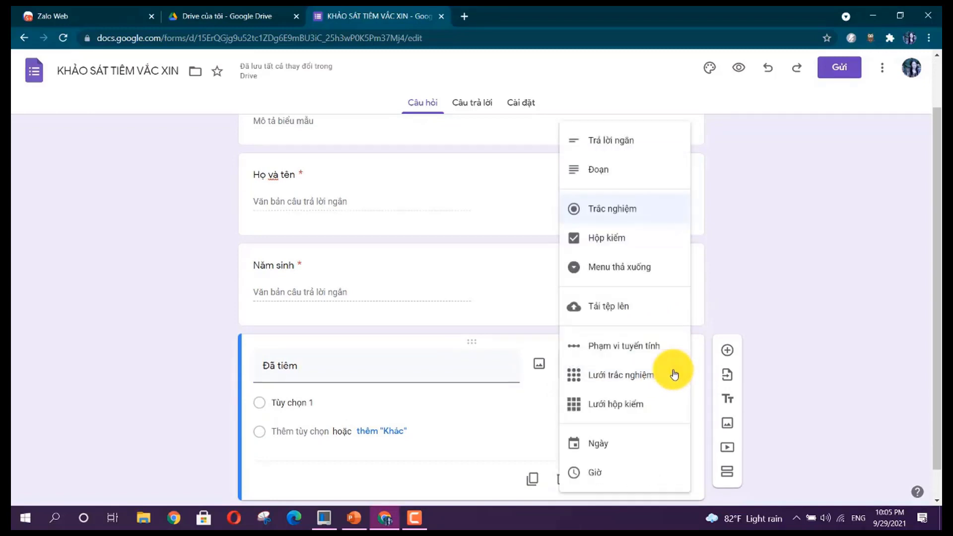
click(616, 240)
Fill in the first two checkbox options of the "Đã tiêm" question as "Mũi 1" and "Mũi 2".
click(329, 404)
click(329, 404)
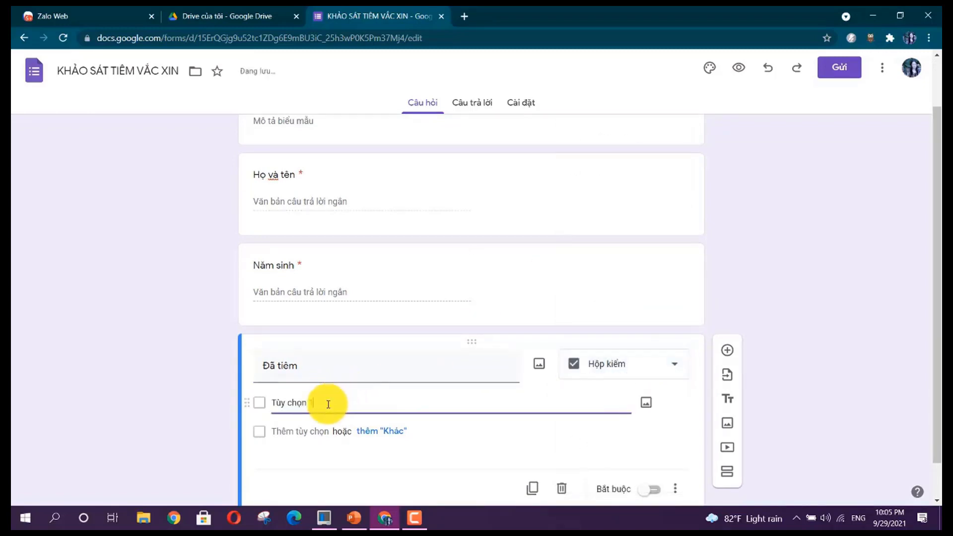
drag(326, 401, 260, 406)
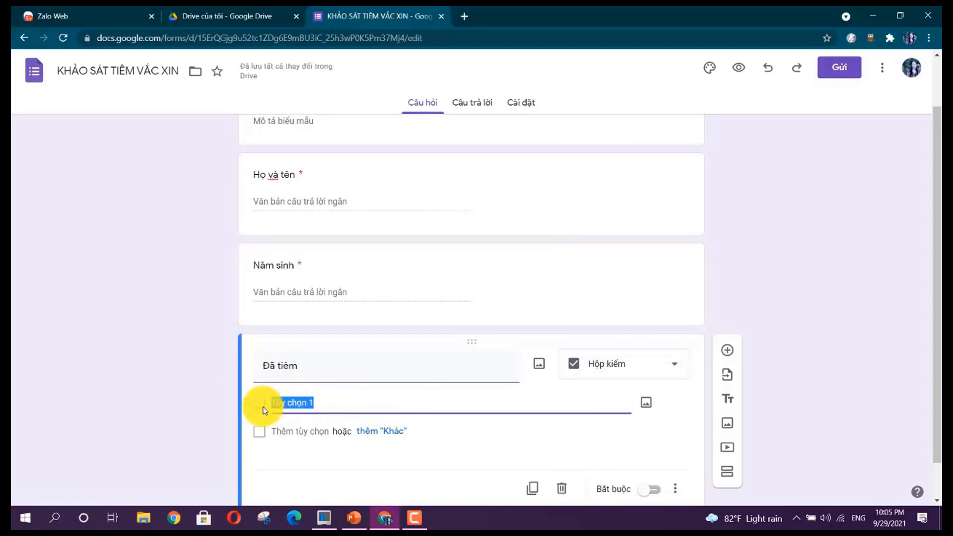
text(Mũi)
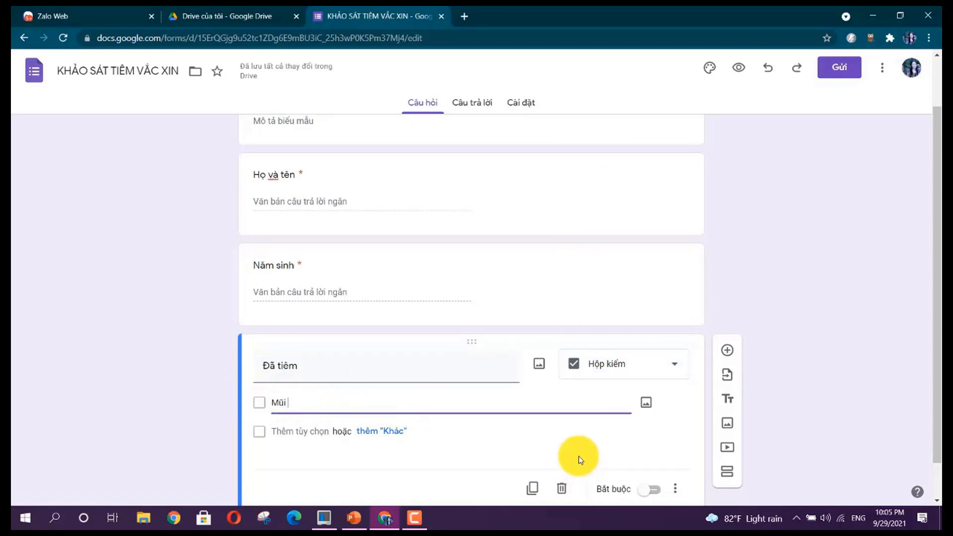
text( 1)
click(329, 430)
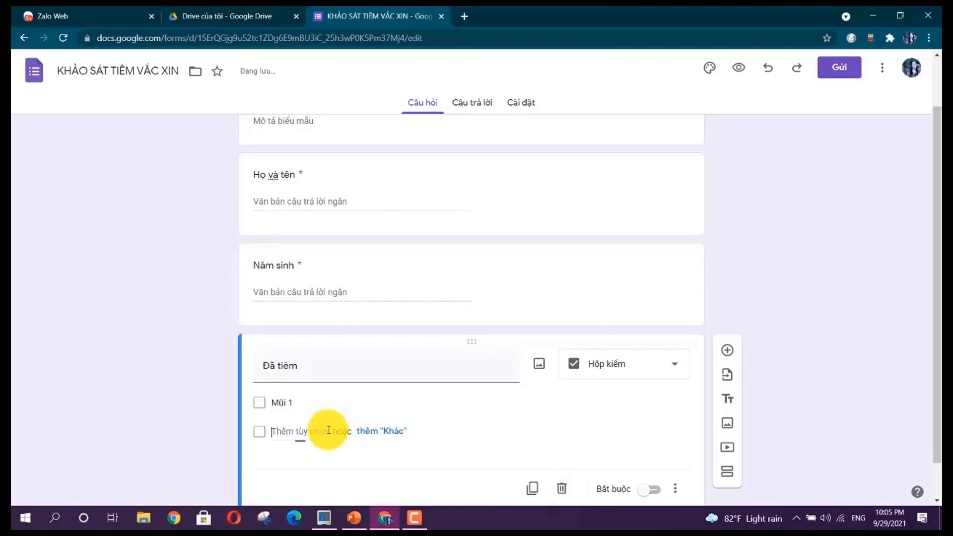
text(Mu)
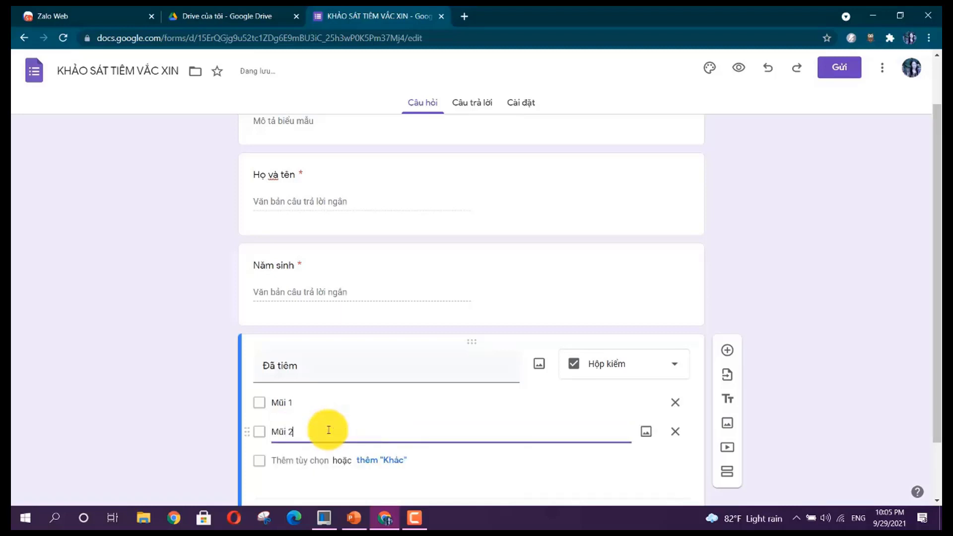
text(i 2)
Add a third option "Chưa tiêm" to the "Đã tiêm" question and mark the question as required.
click(315, 460)
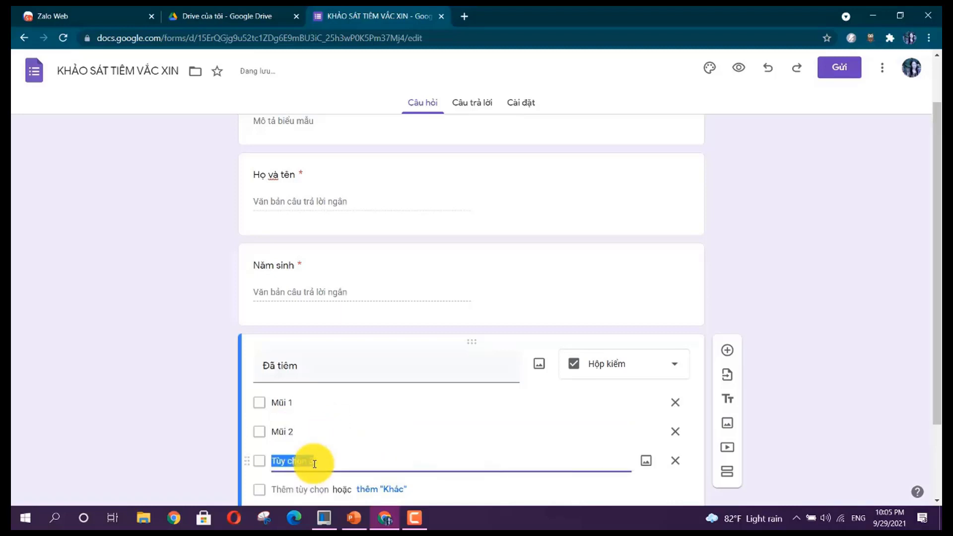
text(Chu)
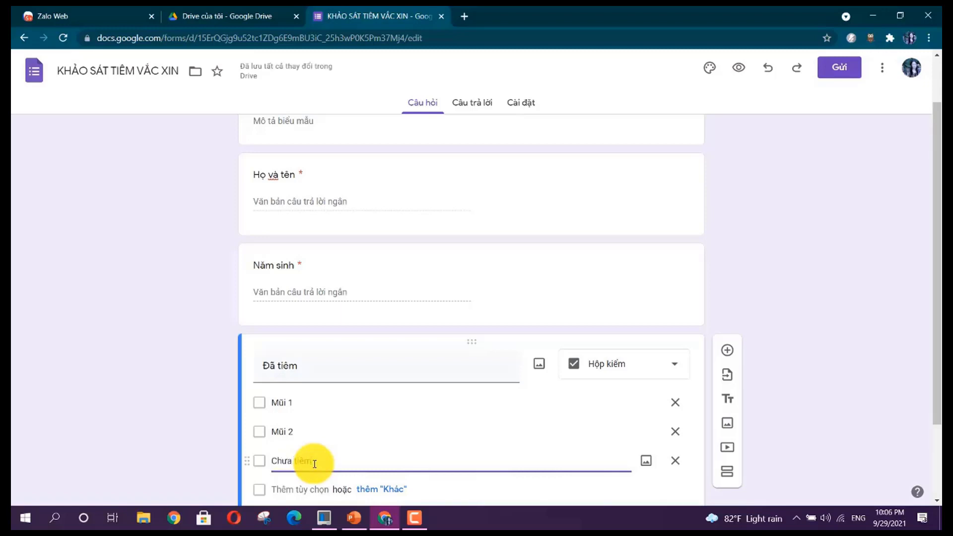
text(a tiêm)
scroll(347, 468, down, 2)
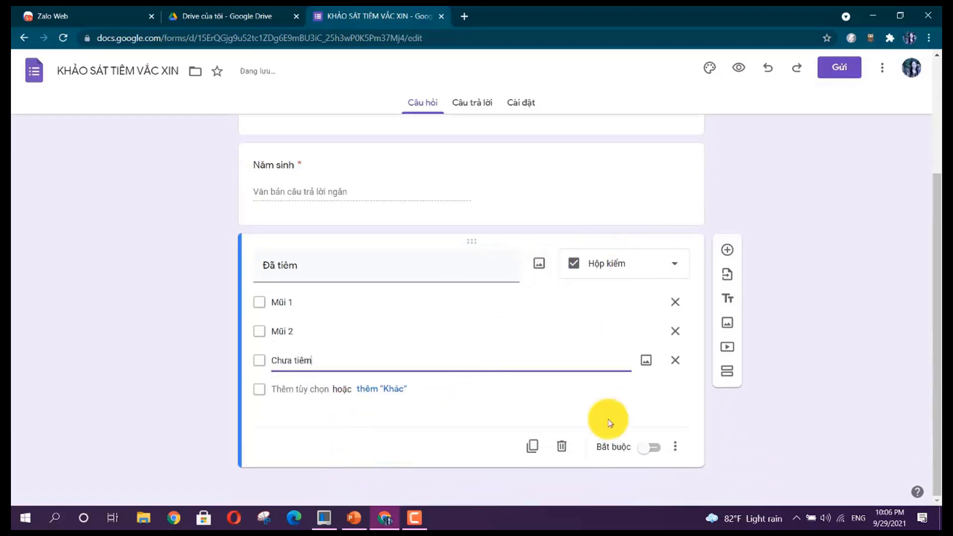
click(650, 448)
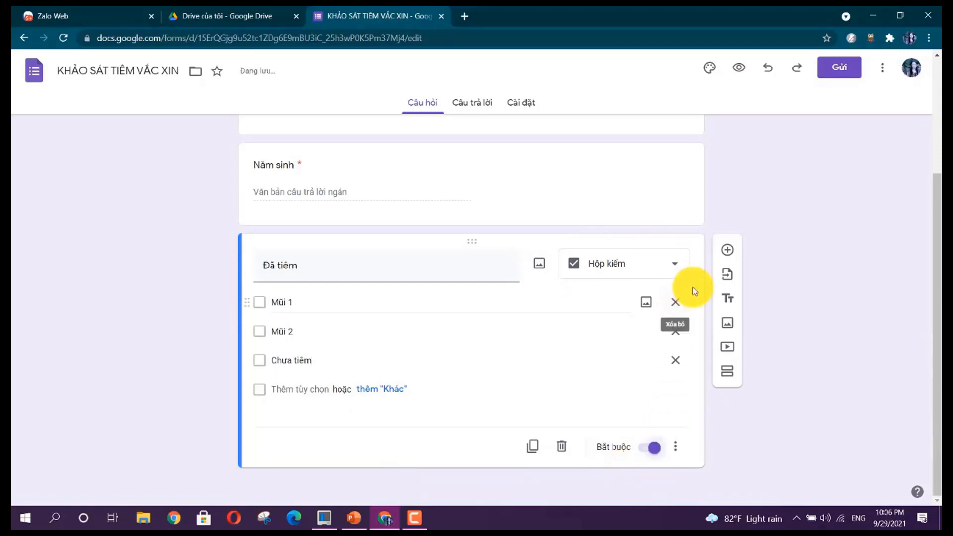
Add a new multiple-choice question (Trắc nghiệm) titled "Loại vắc xin" below the "Đã tiêm" question.
click(728, 253)
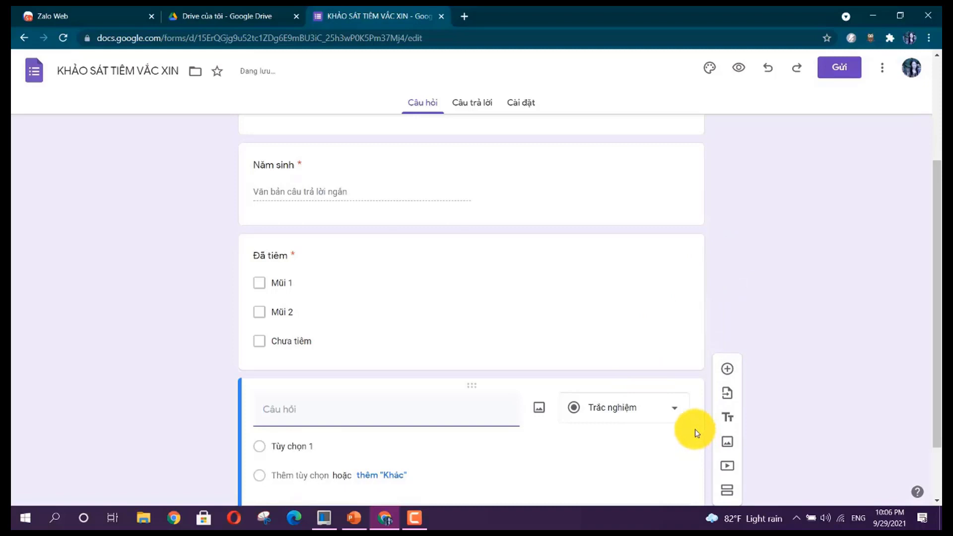
text(Loại va)
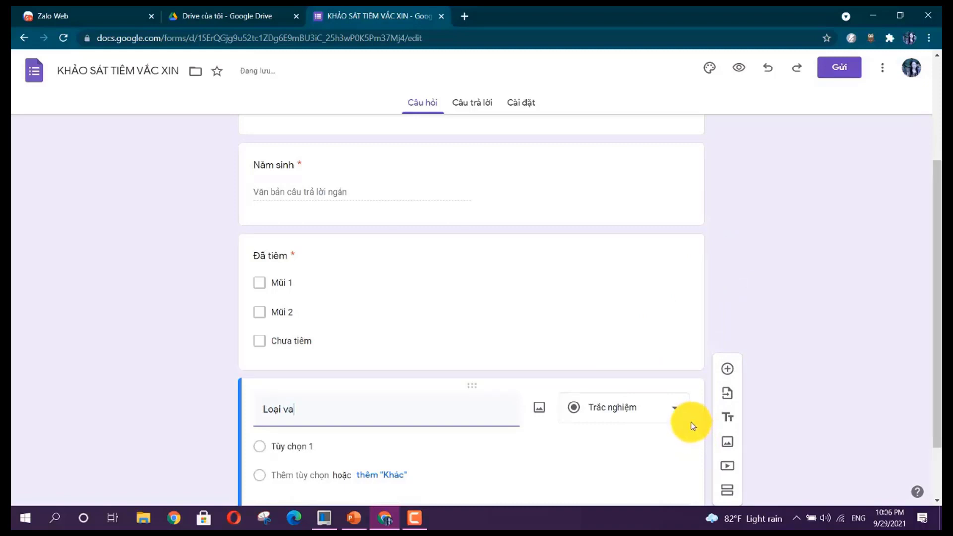
text(ws)
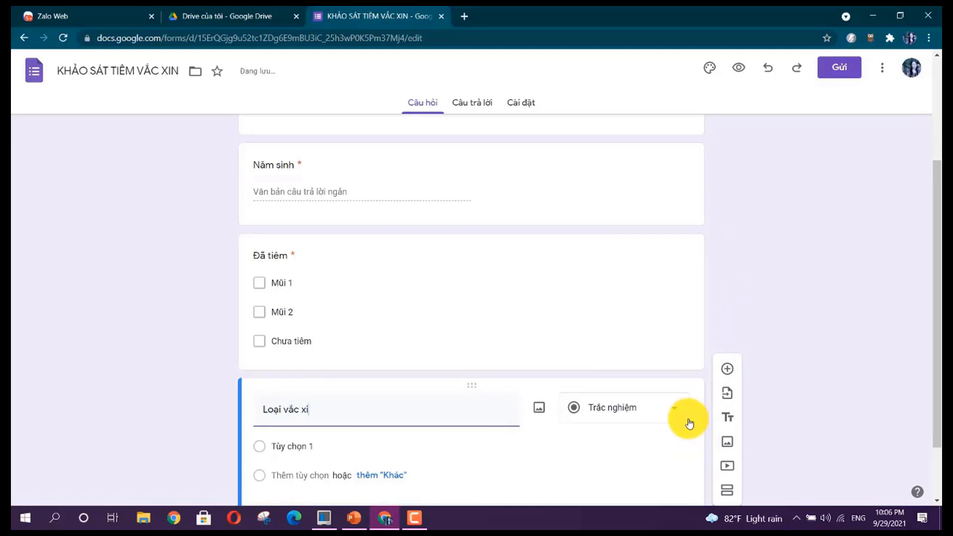
text(c xin)
Enter the answer options "Astrazeneca", "Fizer", "Monderna" and "Khác" for the "Loại vắc xin" question.
click(433, 448)
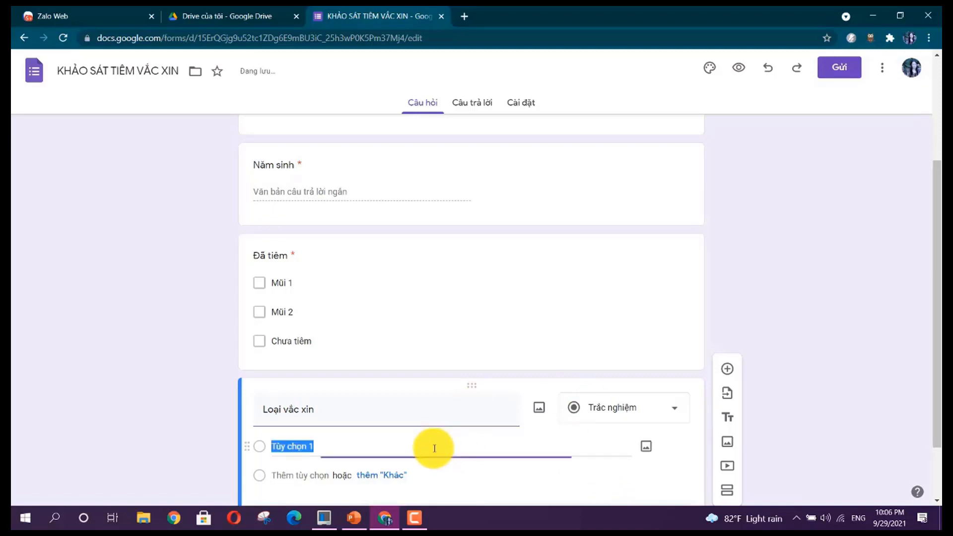
text(As)
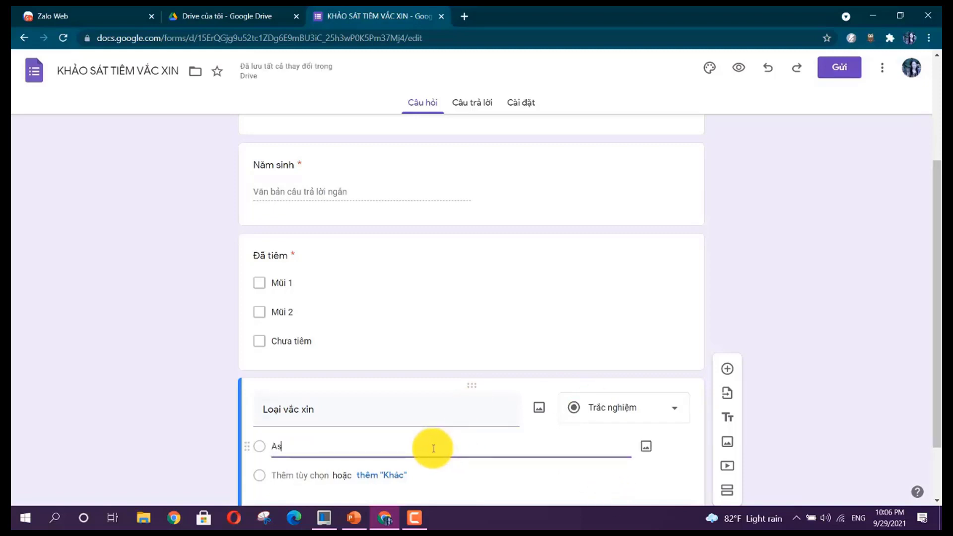
text(trazeneca)
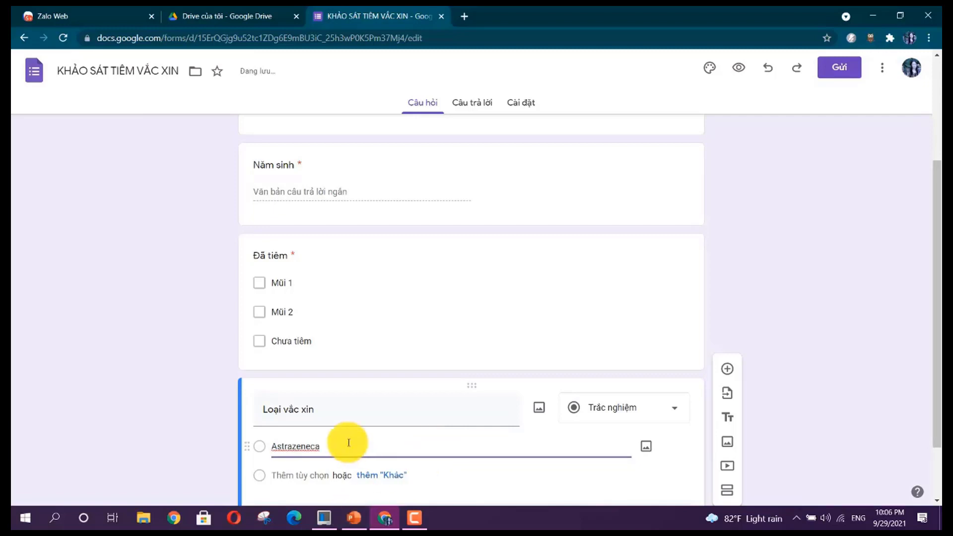
click(346, 472)
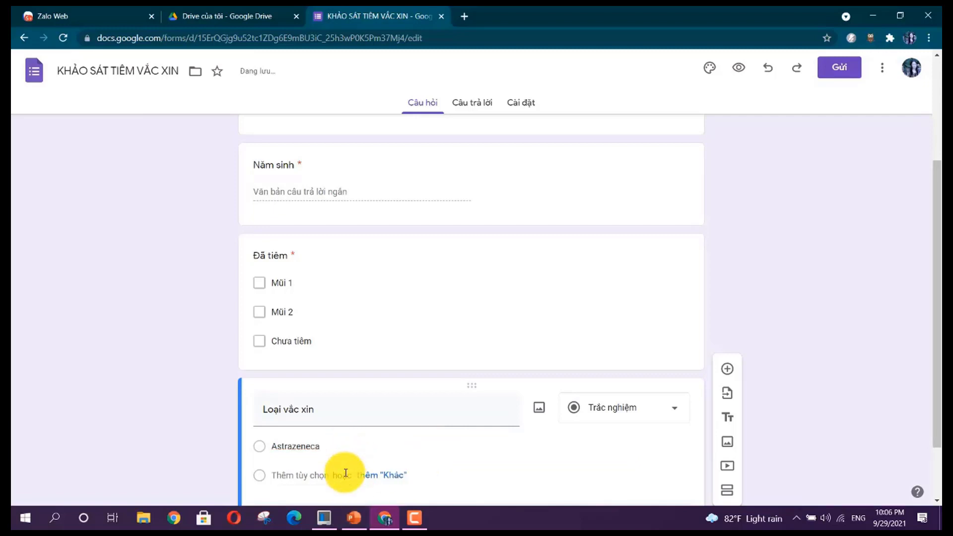
click(295, 475)
text(Frizer)
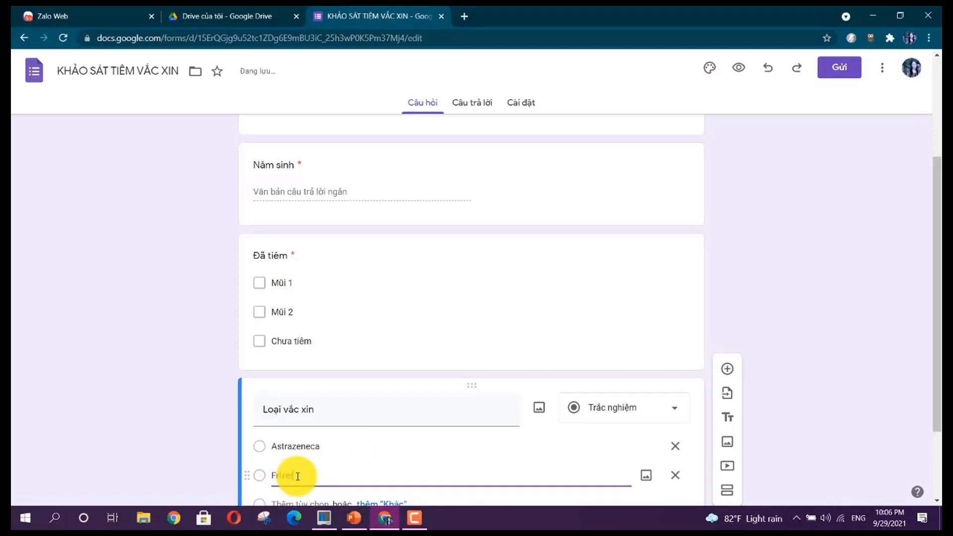
scroll(295, 475, down, 1)
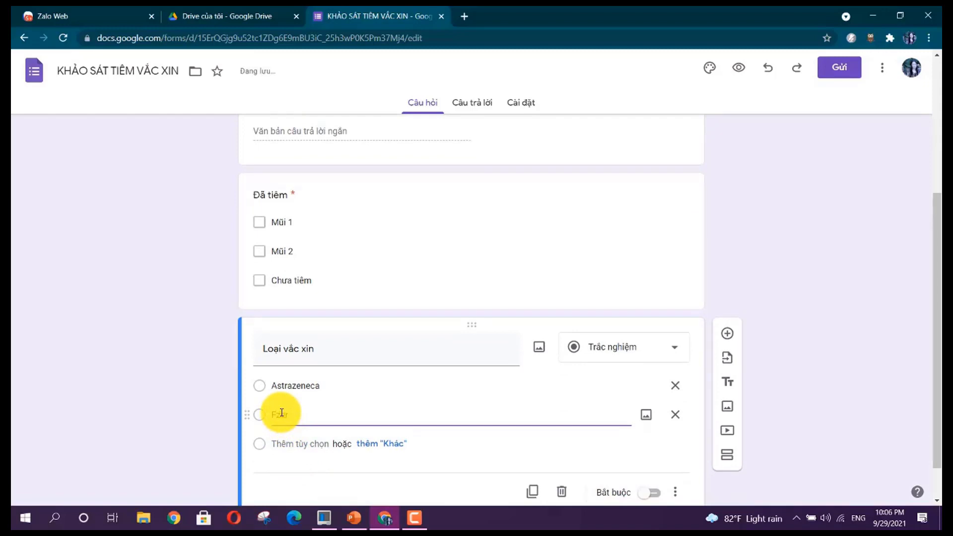
click(287, 444)
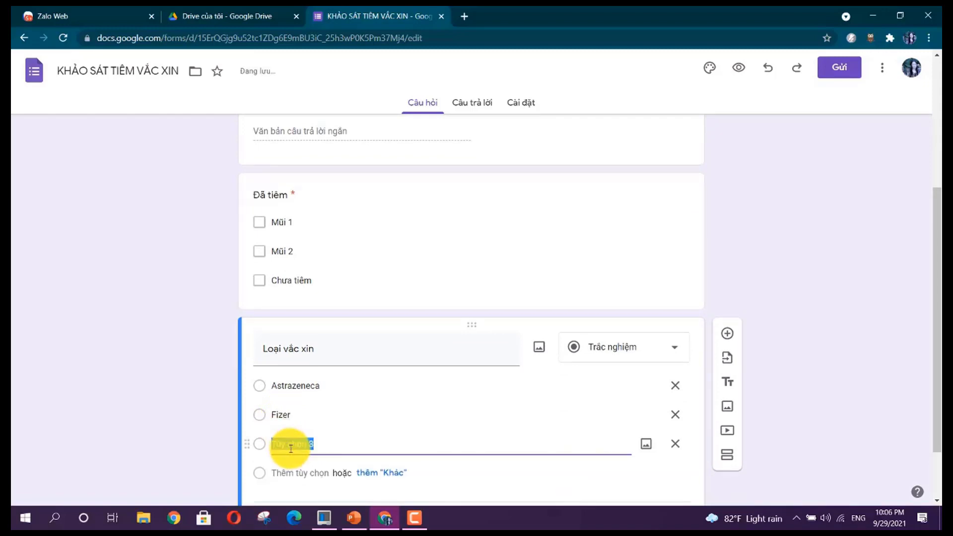
text(Moder)
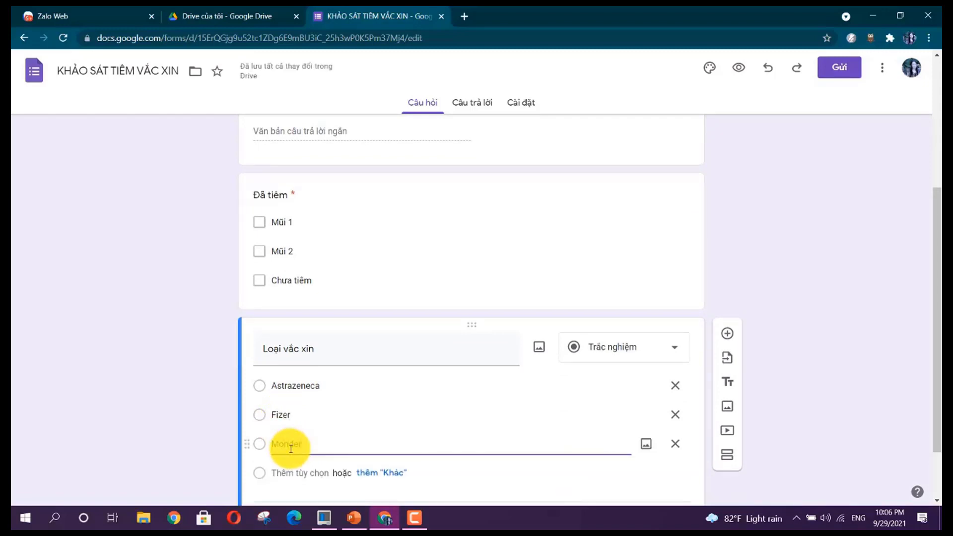
click(304, 473)
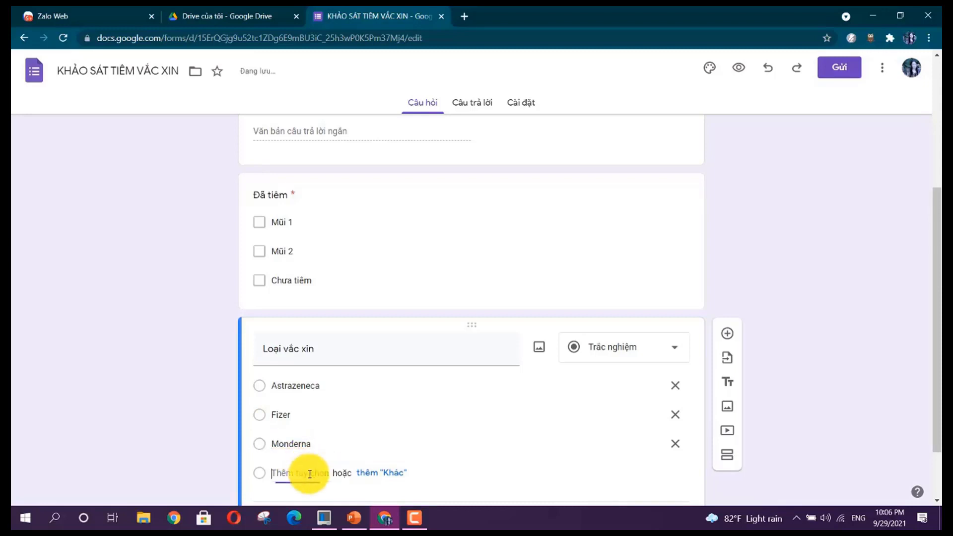
text(Khác)
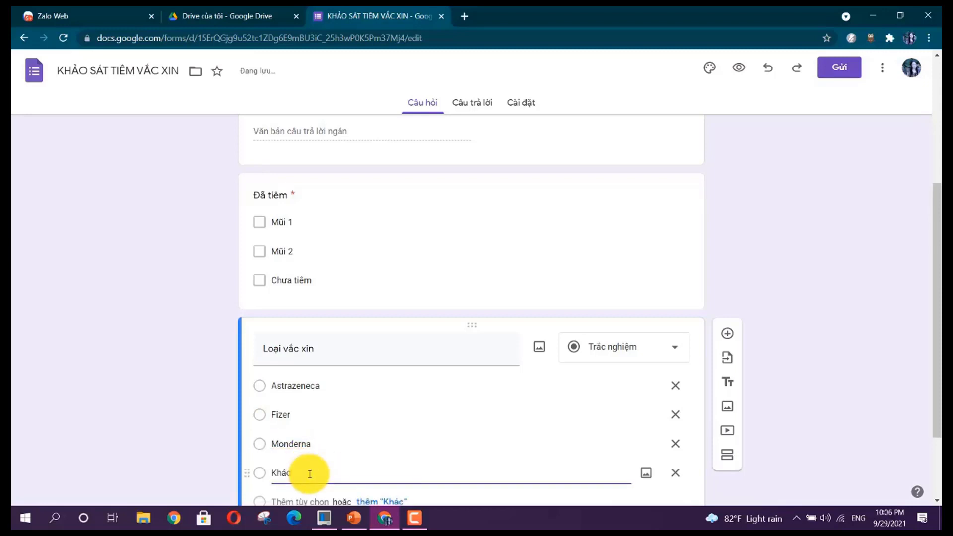
Mark the "Loại vắc xin" question as required and return to the "Đã tiêm" question.
scroll(325, 469, down, 2)
click(630, 431)
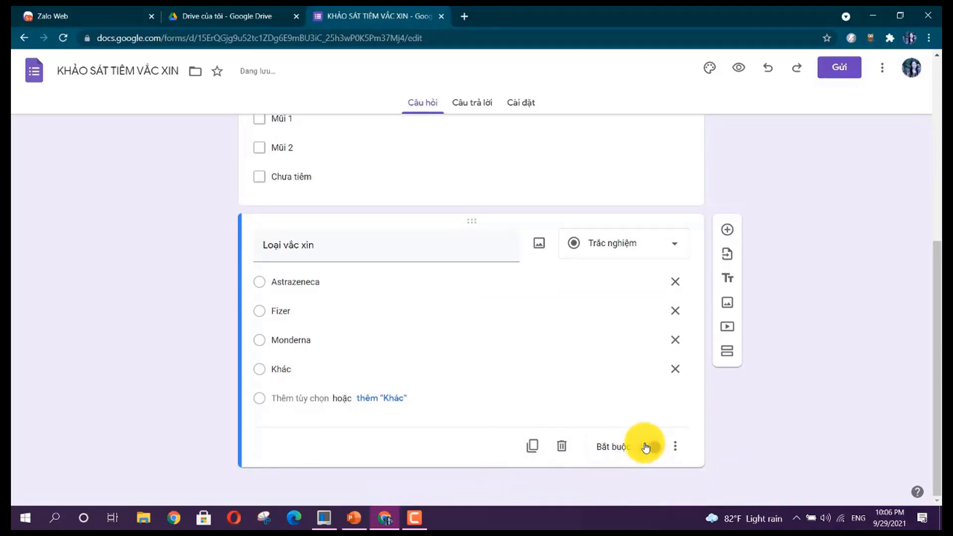
click(645, 446)
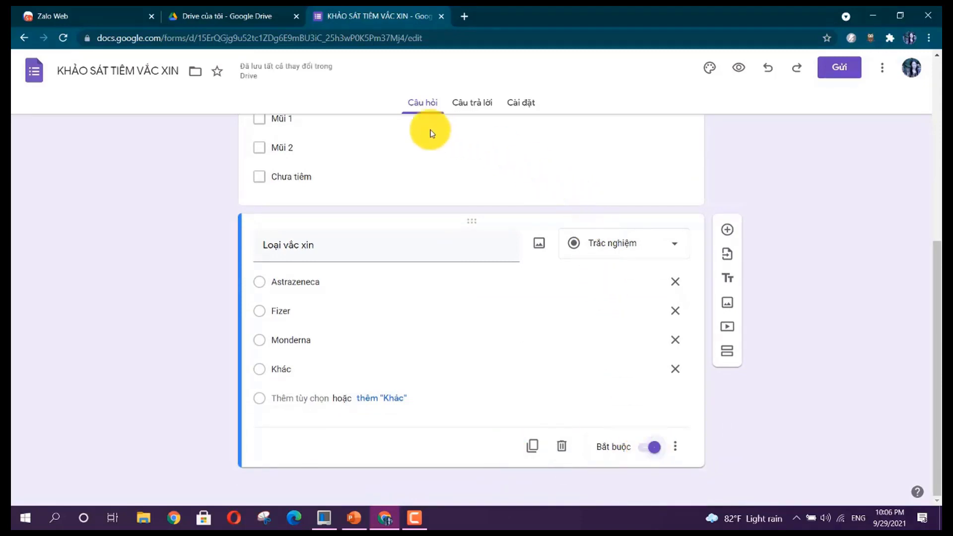
click(420, 166)
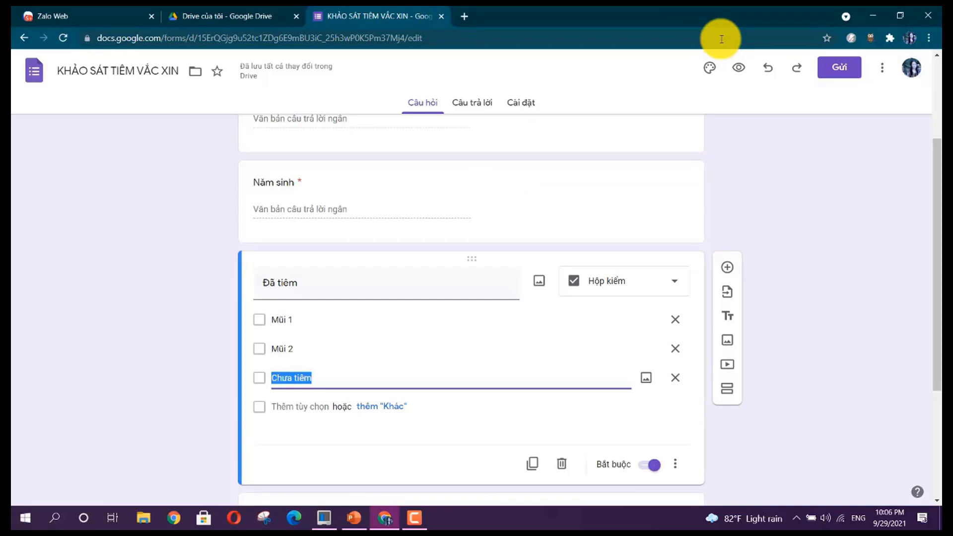
Upload the image vacxin.bmp from the Desktop as the form's header image in the theme options.
click(710, 69)
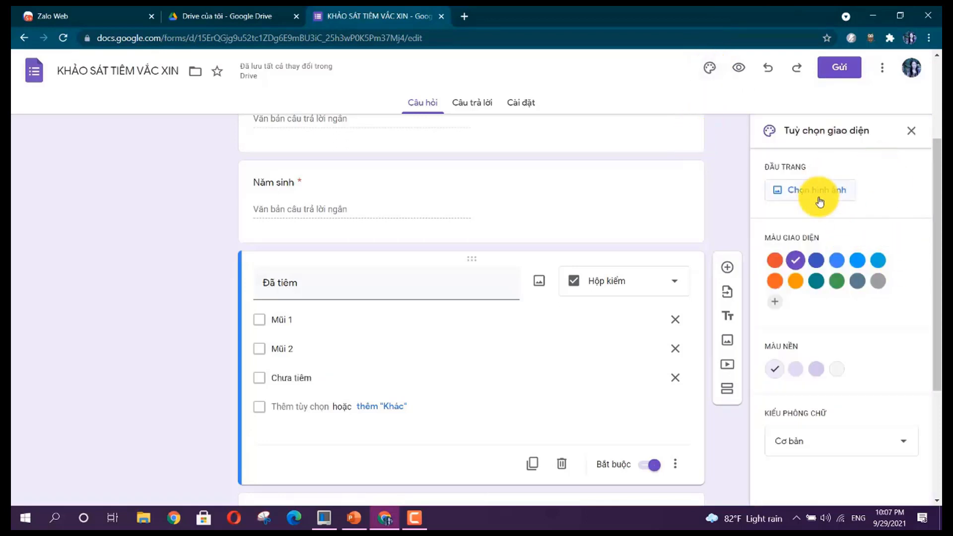
scroll(815, 196, up, 3)
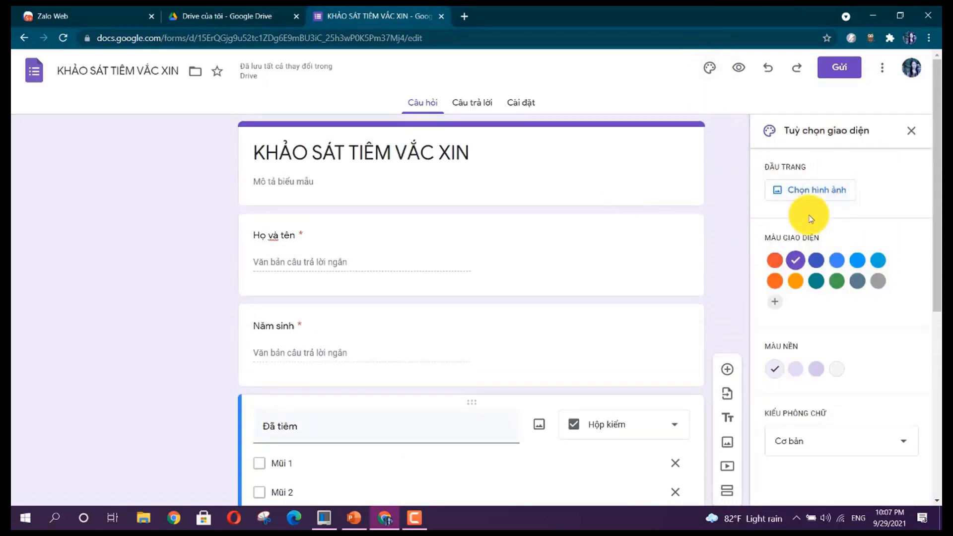
click(816, 193)
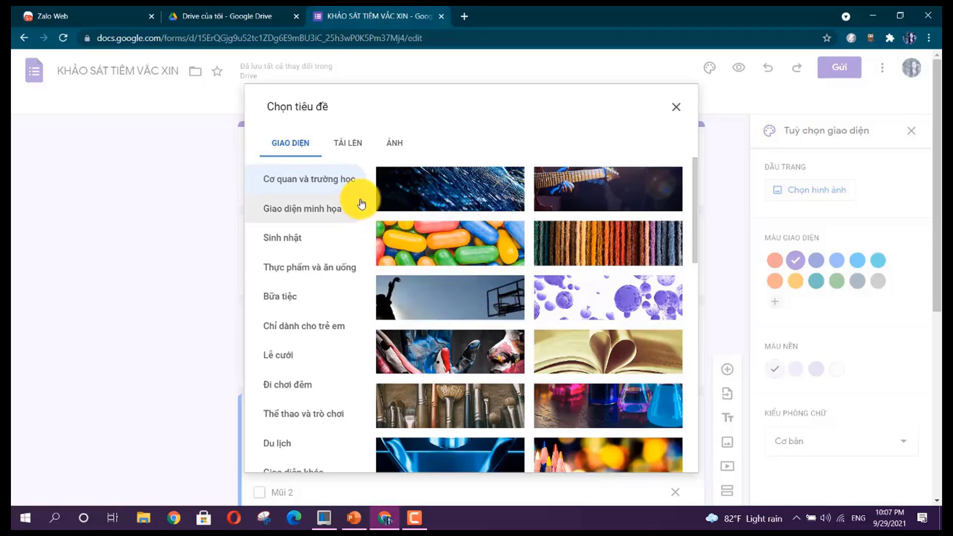
click(352, 144)
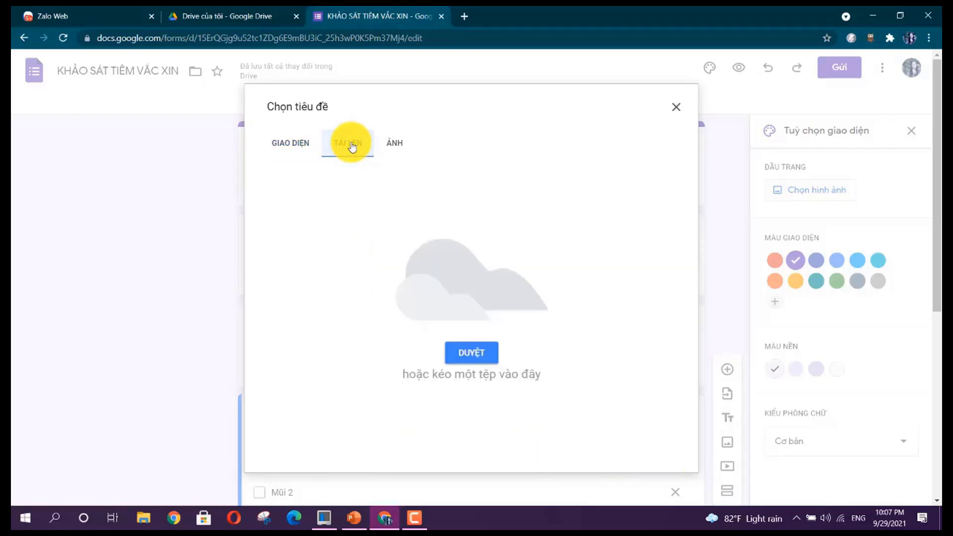
click(464, 361)
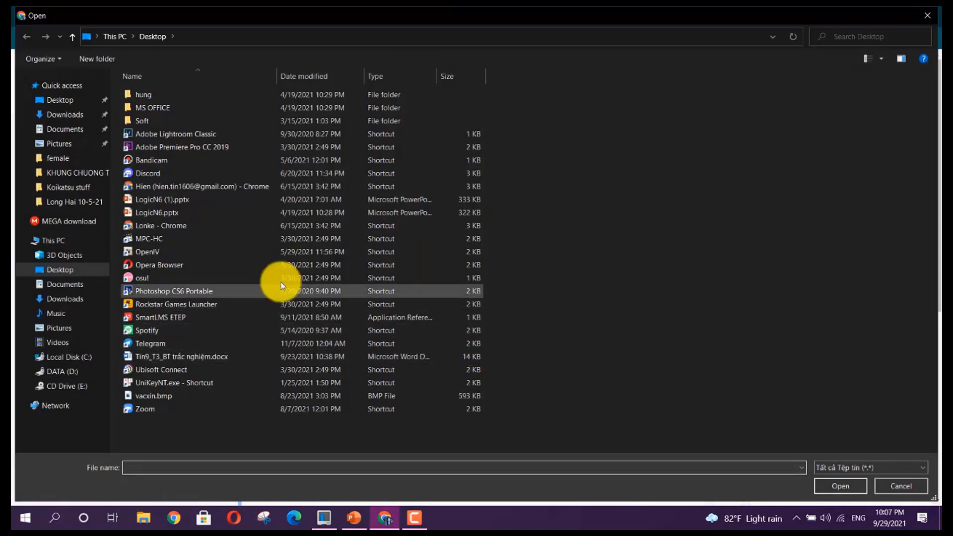
click(153, 397)
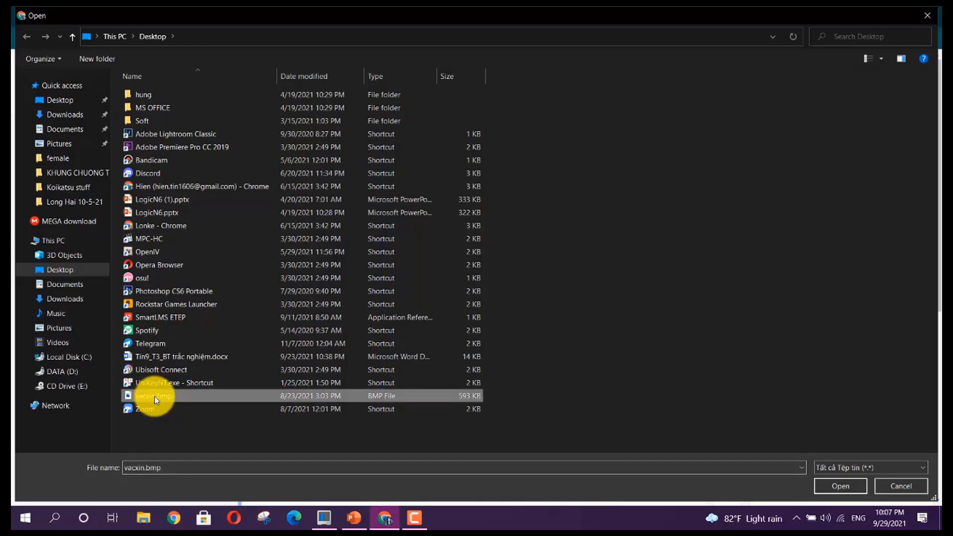
click(841, 486)
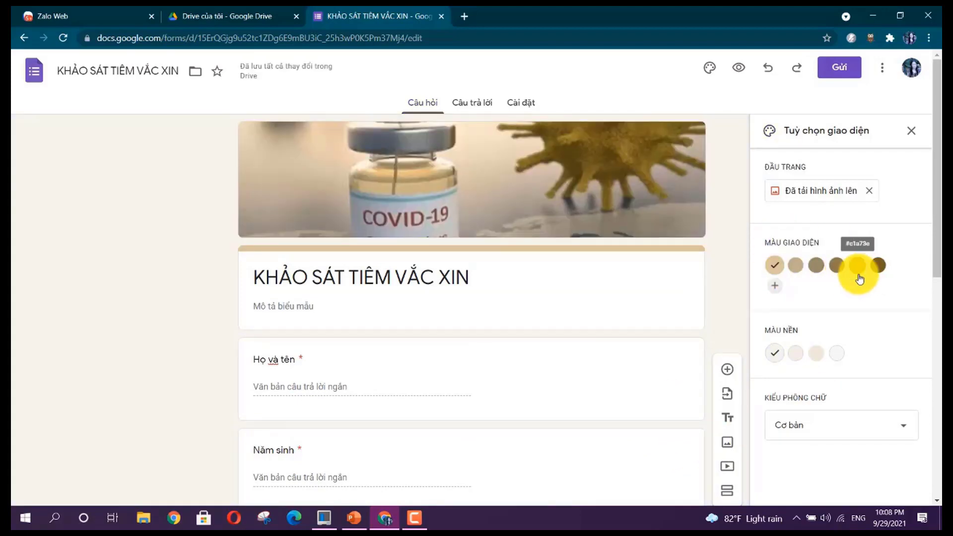
Set the form theme's font style to Cơ bản.
scroll(820, 298, down, 1)
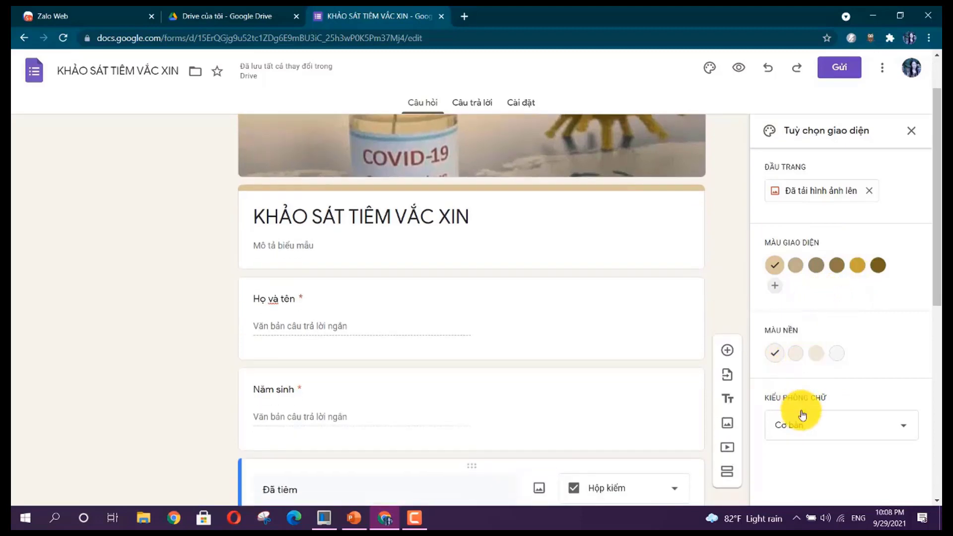
click(905, 431)
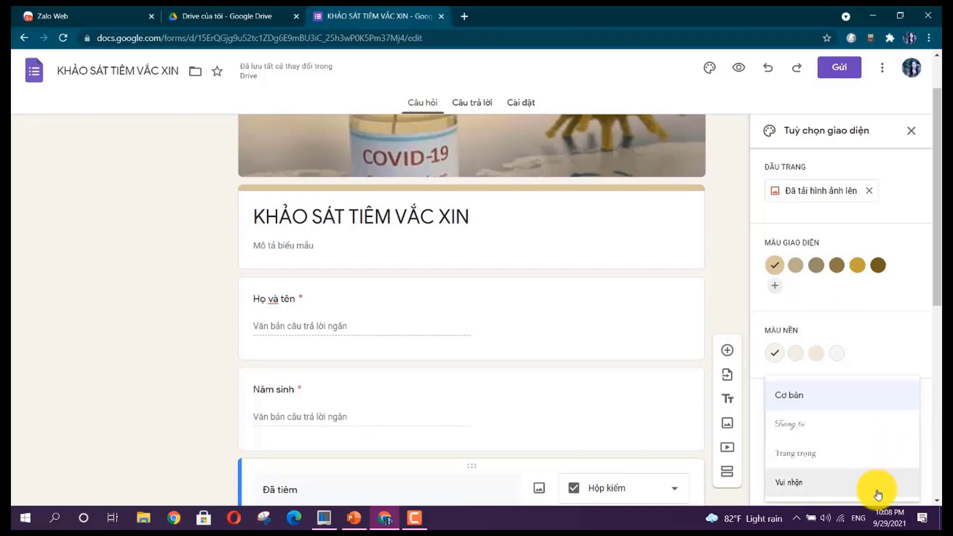
click(854, 396)
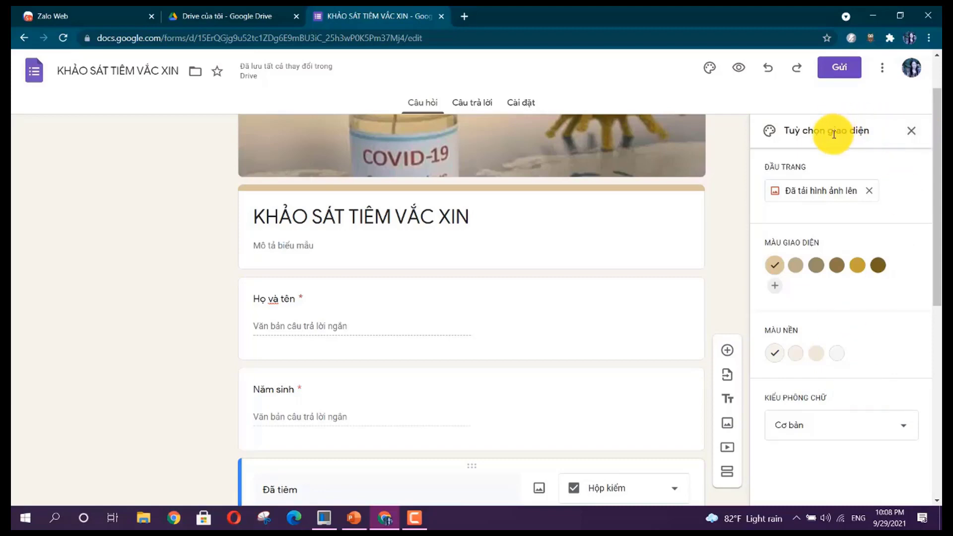
Close the theme options and open the form's settings, keeping the quiz option "Đặt làm bài kiểm tra" switched off.
click(912, 130)
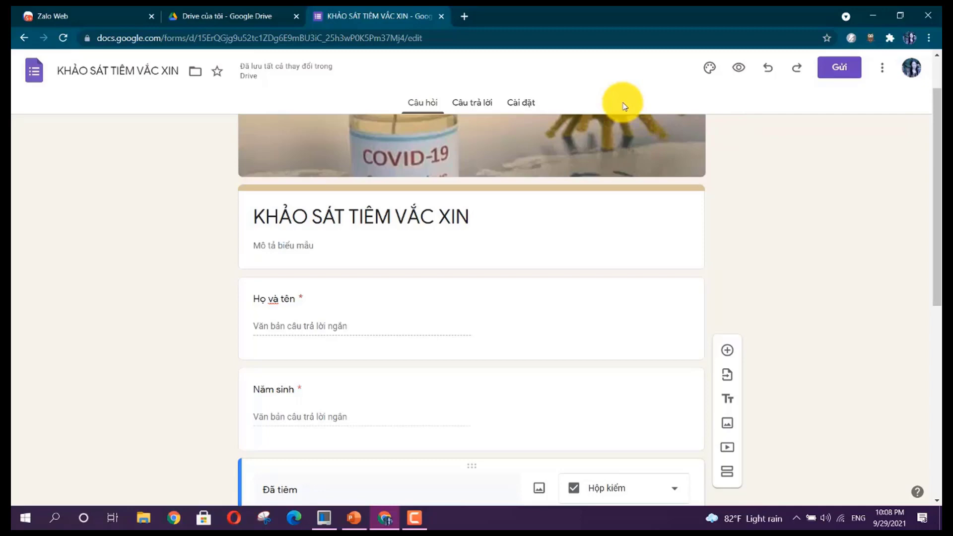
click(522, 105)
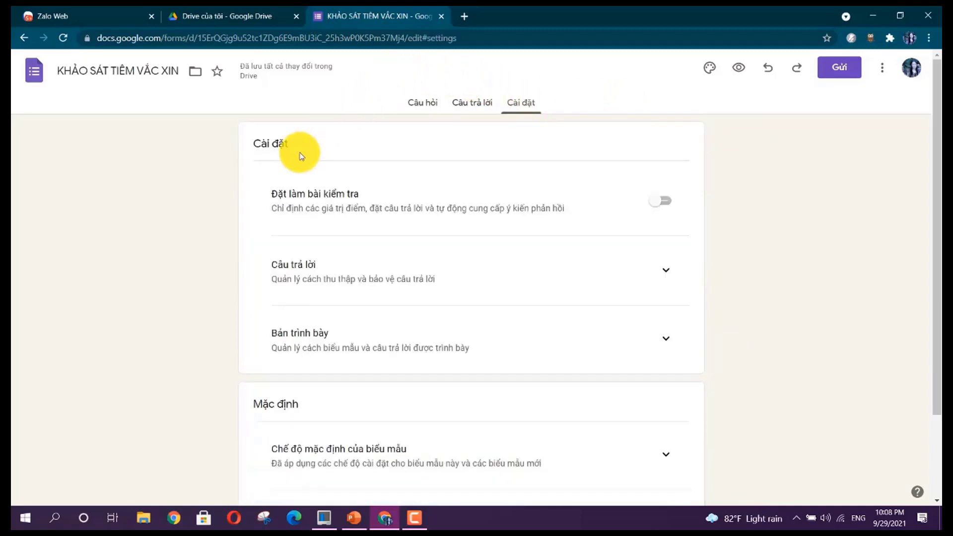
drag(307, 193, 329, 194)
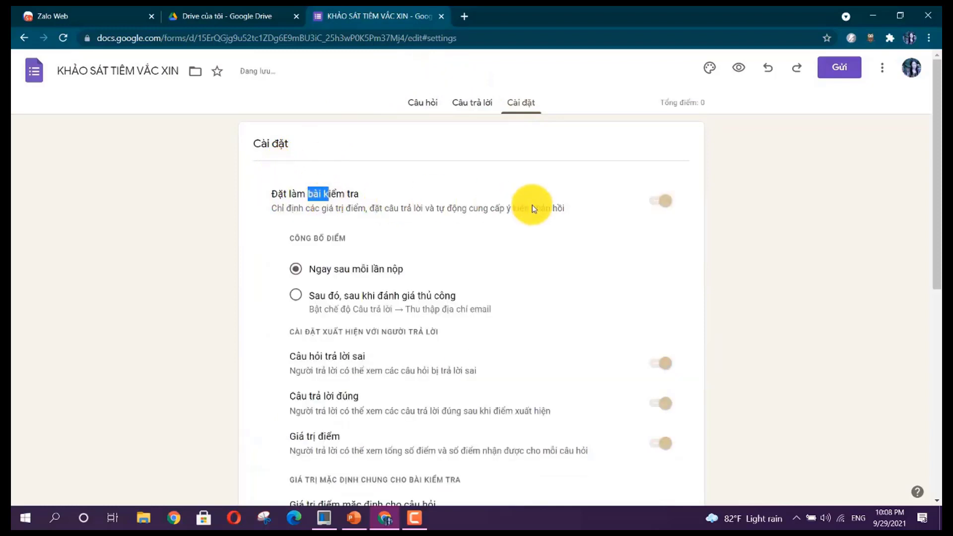
click(665, 203)
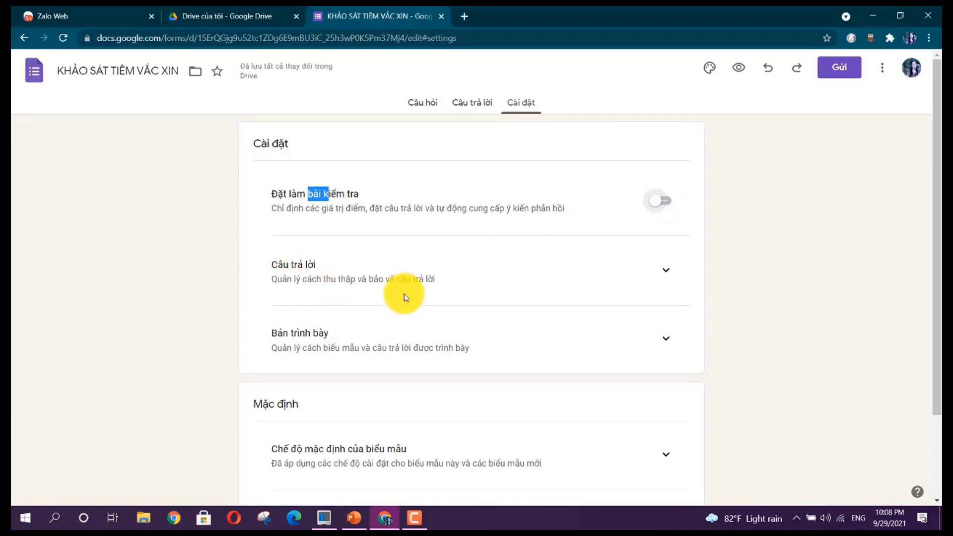
Turn on email address collection ("Thu thập địa chỉ email") in the "Câu trả lời" settings.
click(668, 274)
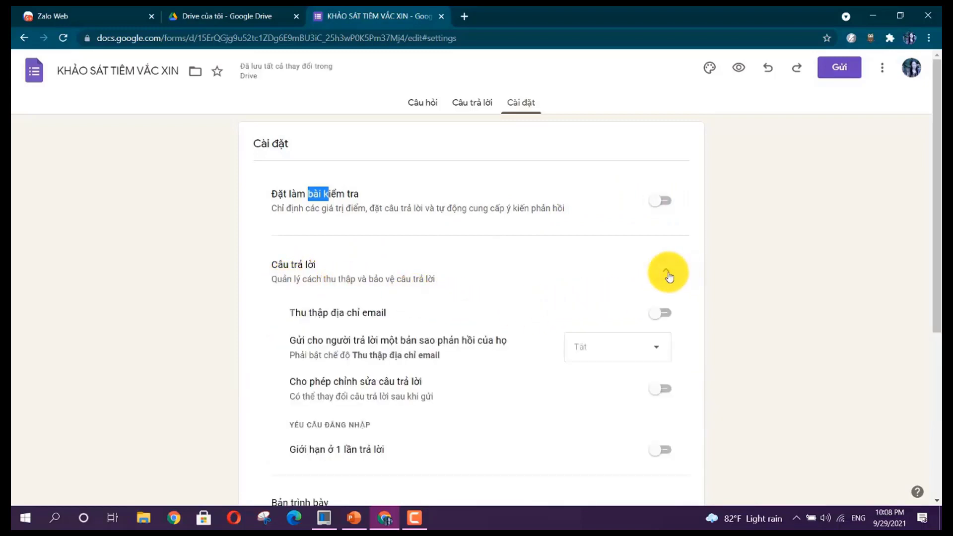
click(668, 274)
click(668, 274)
click(365, 315)
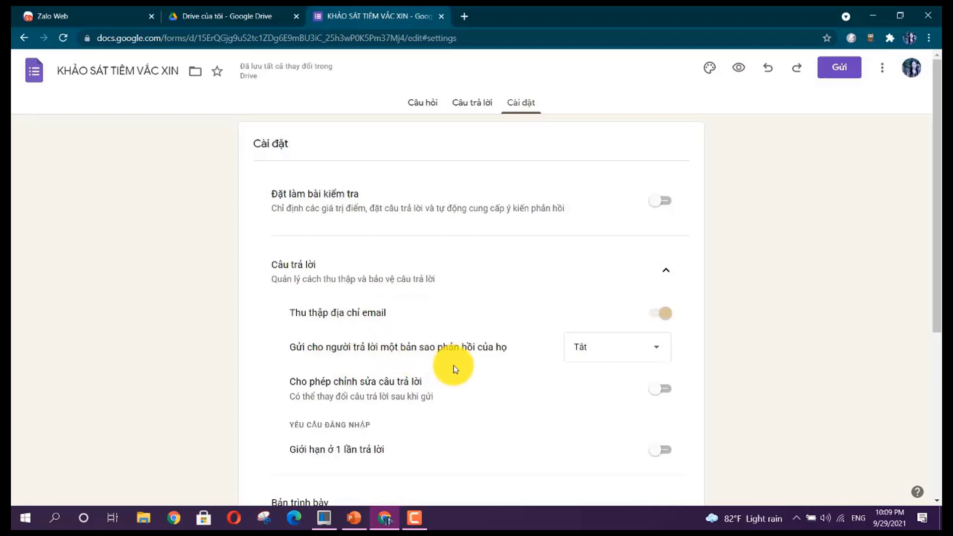
Try the one-response limit "Giới hạn ở 1 lần trả lời" and switch it back off.
scroll(459, 356, down, 1)
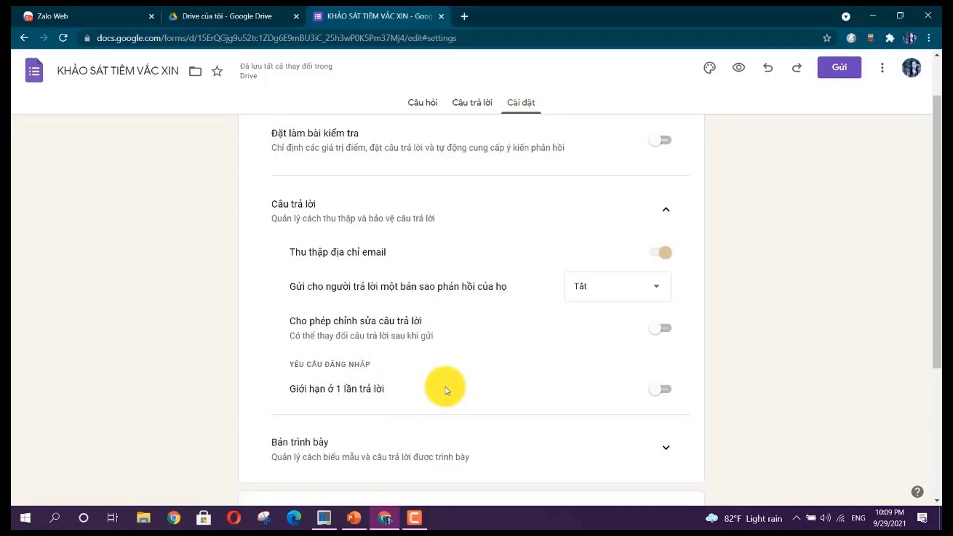
click(659, 399)
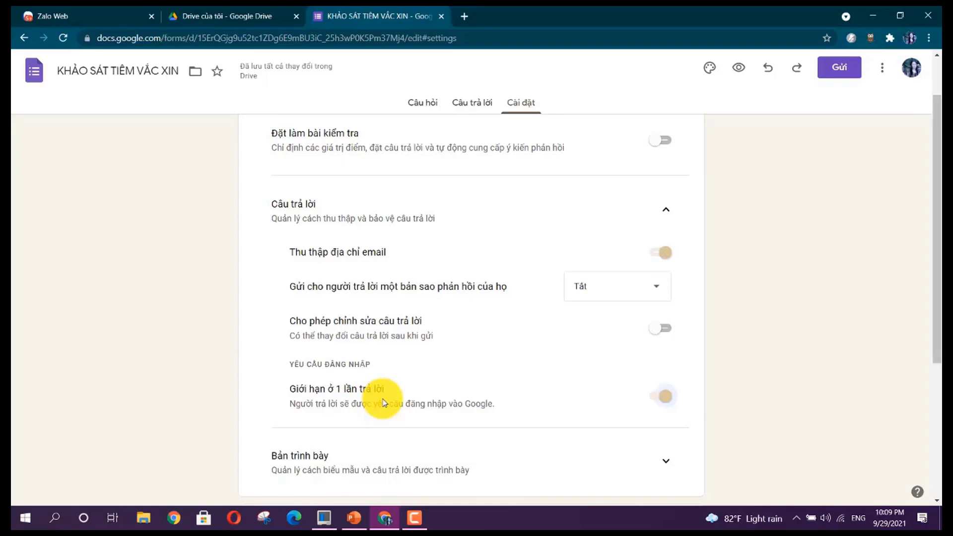
click(664, 397)
Turn on the progress bar option "Hiển thị thanh tiến độ" in the "Bản trình bày" settings.
scroll(596, 412, down, 1)
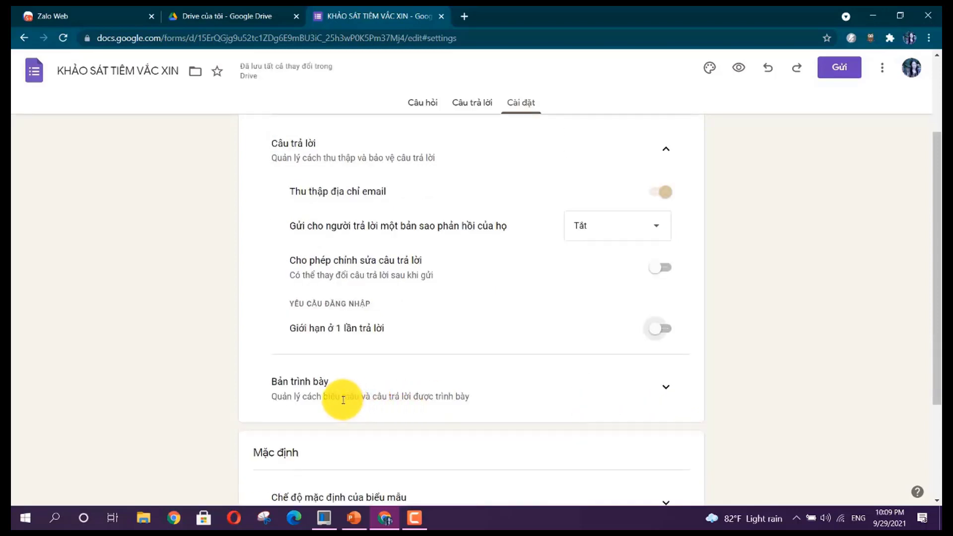
click(666, 389)
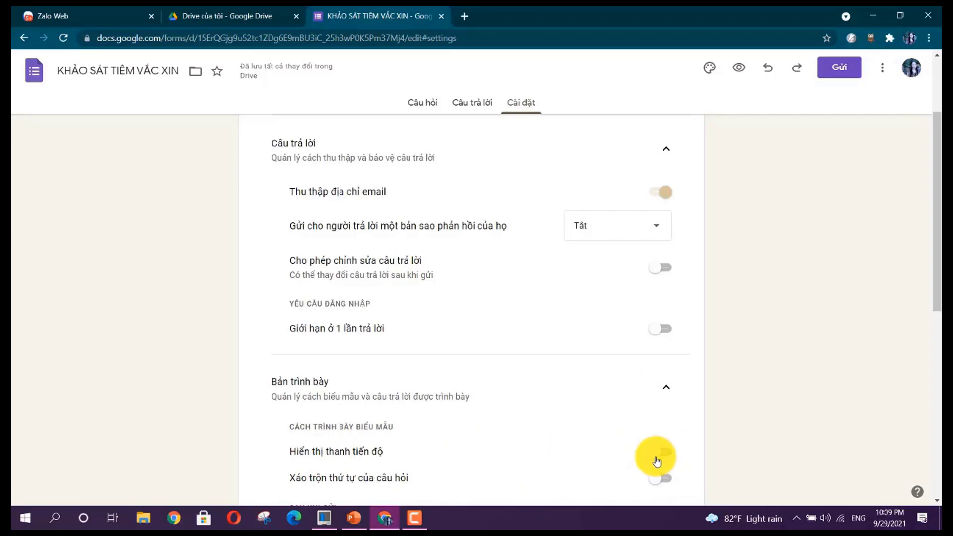
click(657, 461)
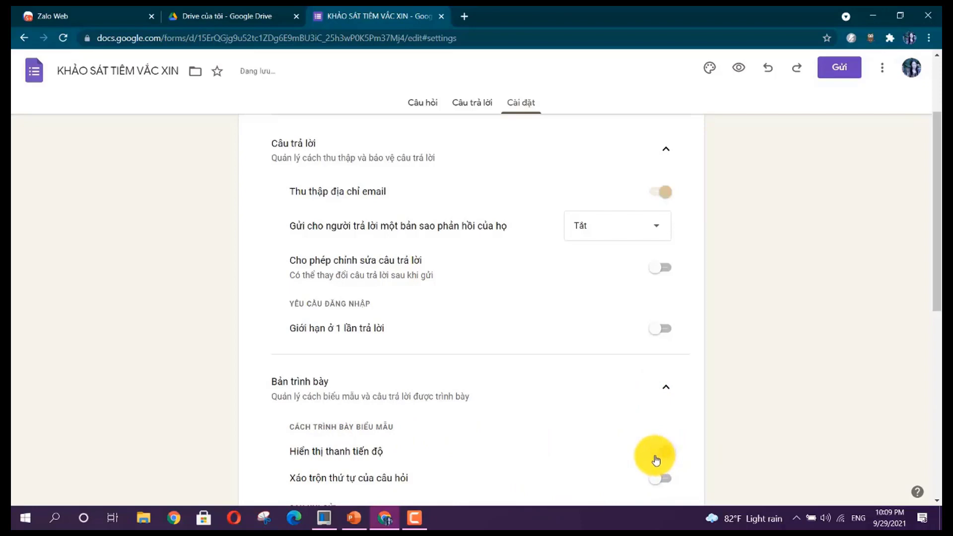
scroll(343, 392, down, 2)
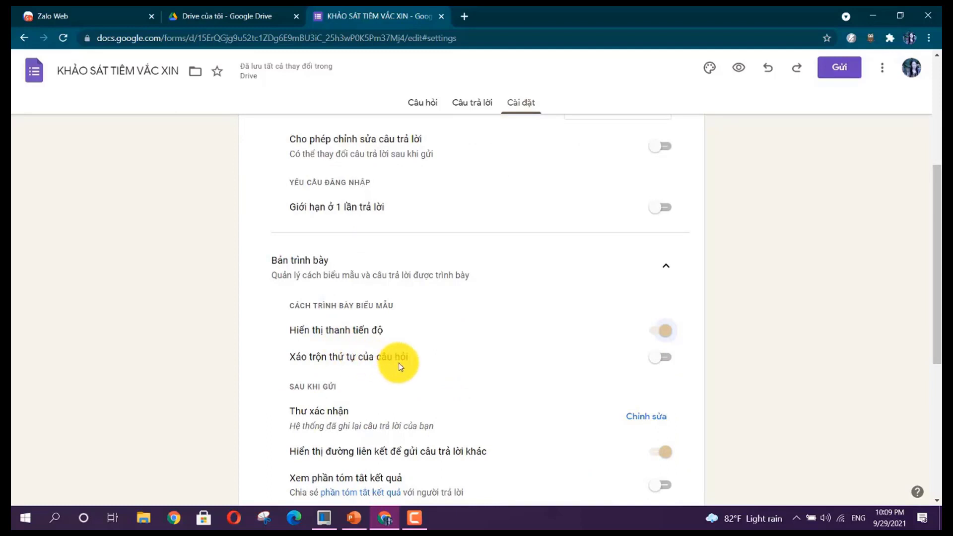
Set the form's confirmation message to "Bạn đã hoàn thành khảo sát" and save it.
scroll(318, 390, down, 1)
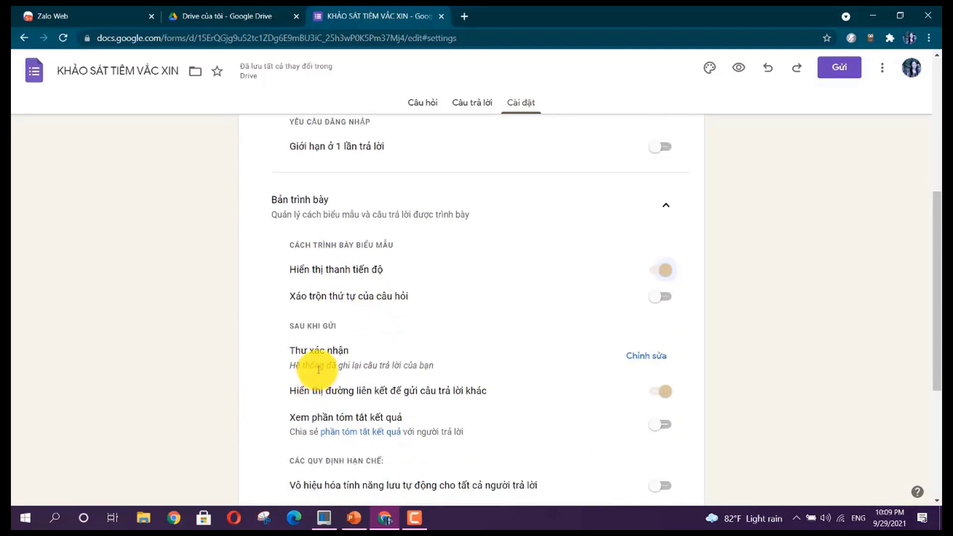
click(639, 358)
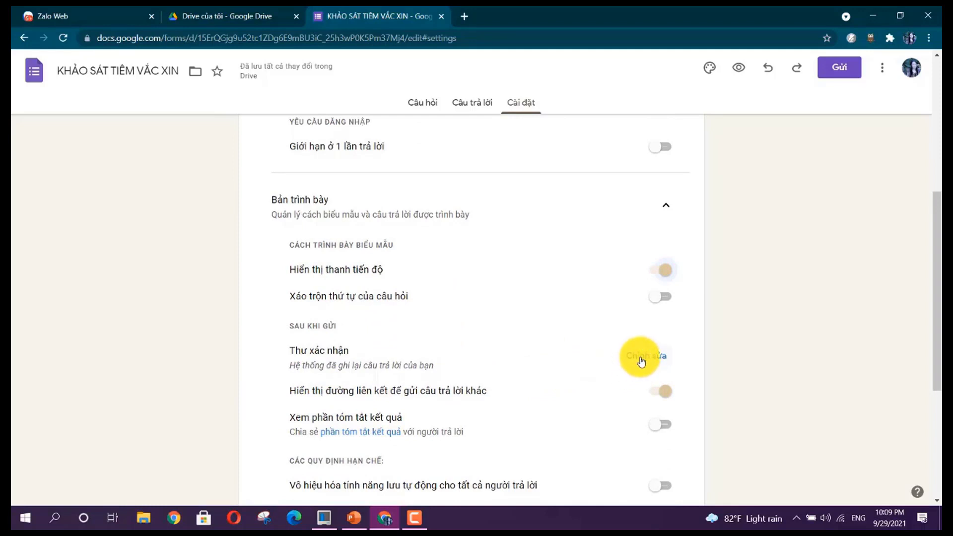
click(335, 362)
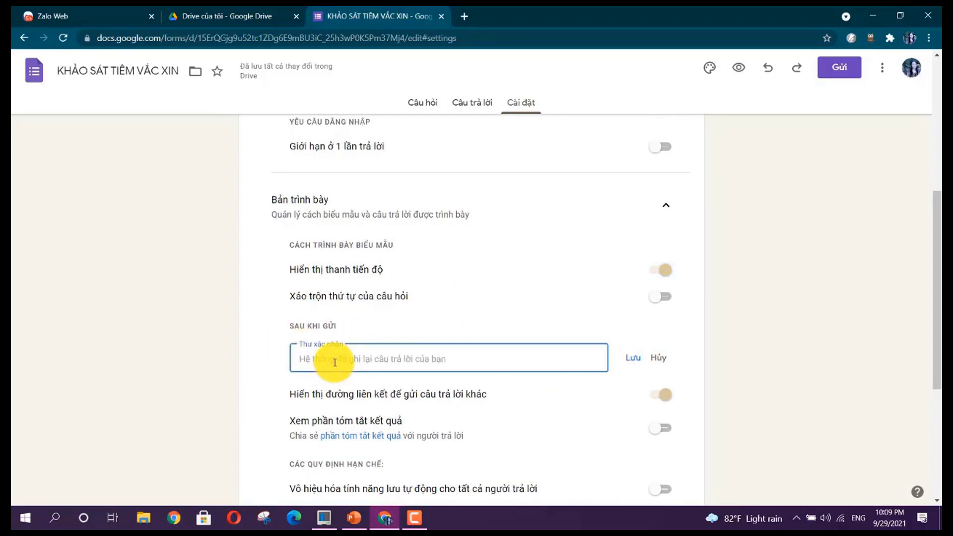
text(Bạn đã hoàn thành khảo sát)
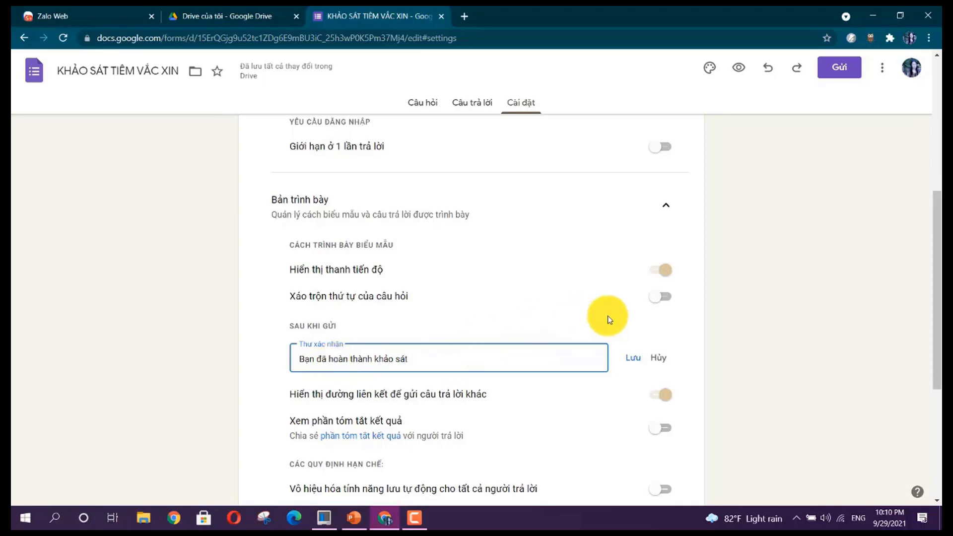
click(632, 359)
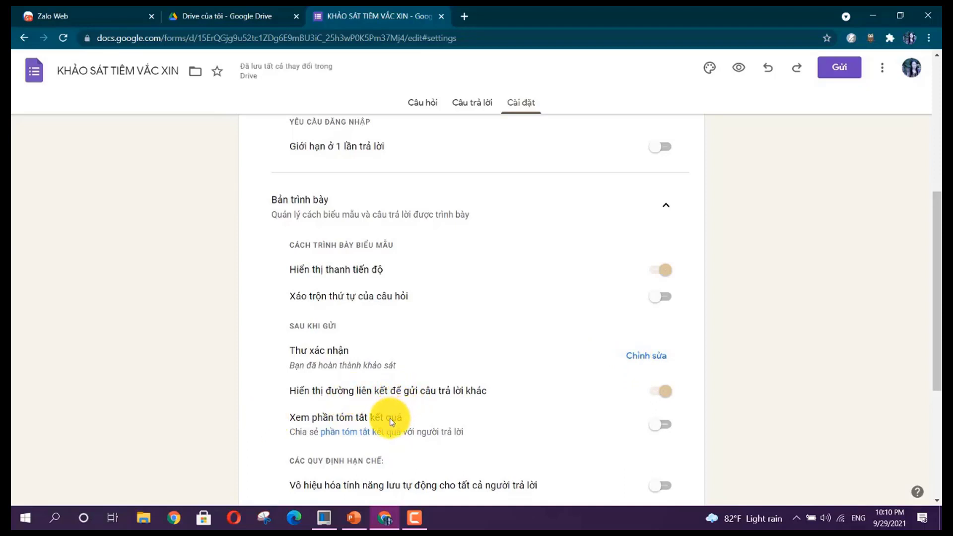
Examine the remaining presentation options and the default settings for forms and questions under "Mặc định".
scroll(383, 419, down, 1)
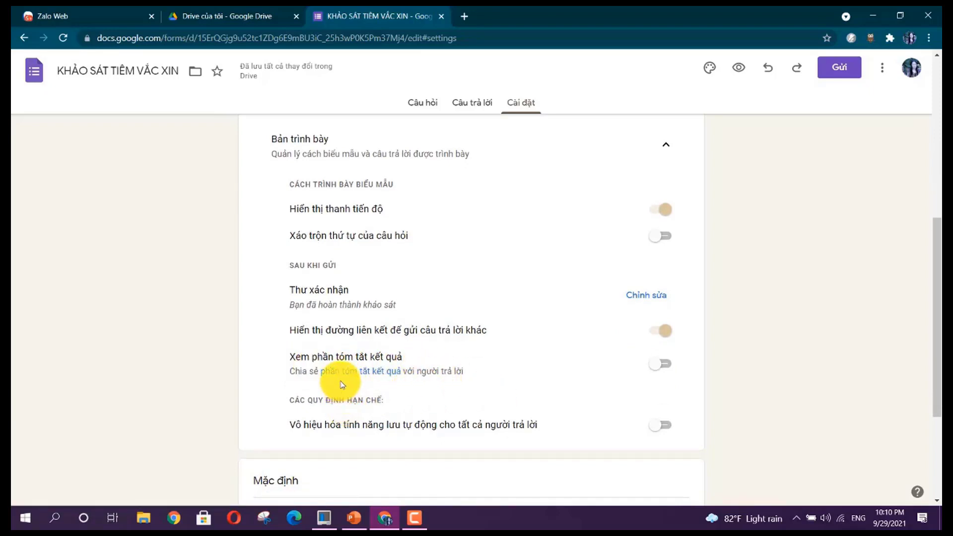
scroll(406, 424, down, 2)
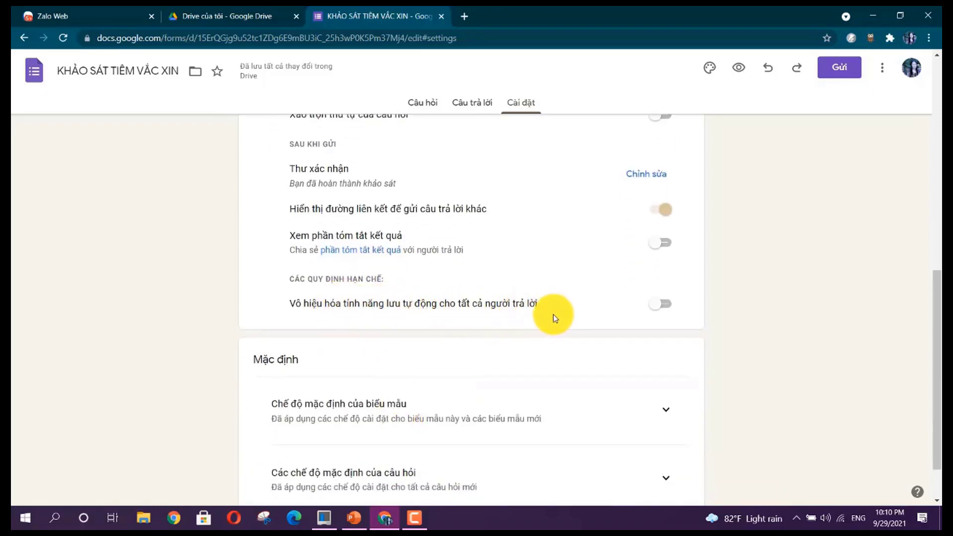
scroll(377, 366, down, 1)
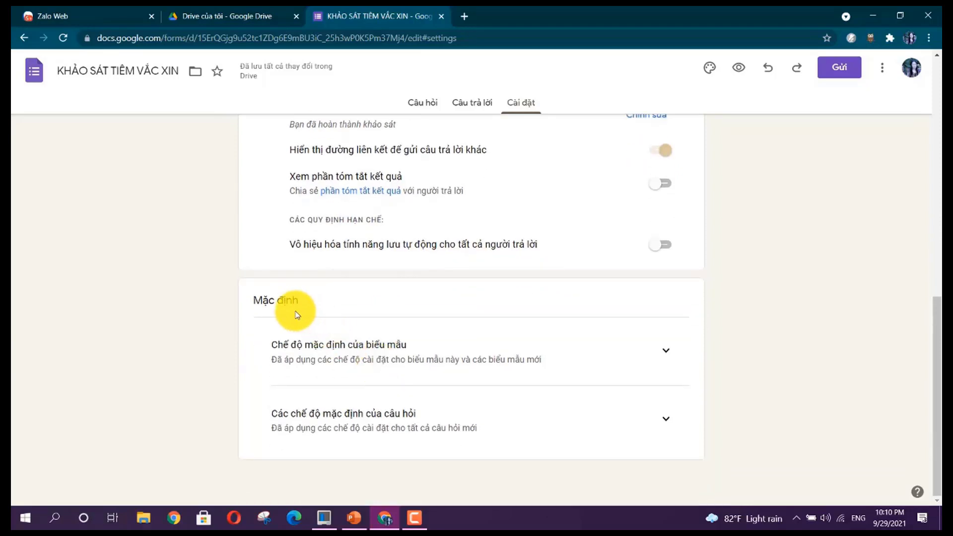
scroll(352, 380, up, 1)
scroll(364, 389, down, 1)
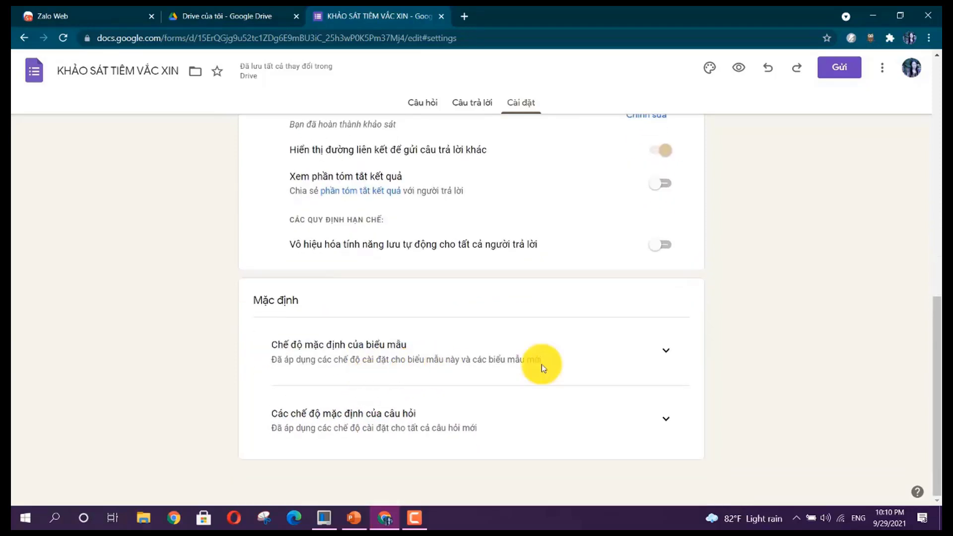
click(666, 355)
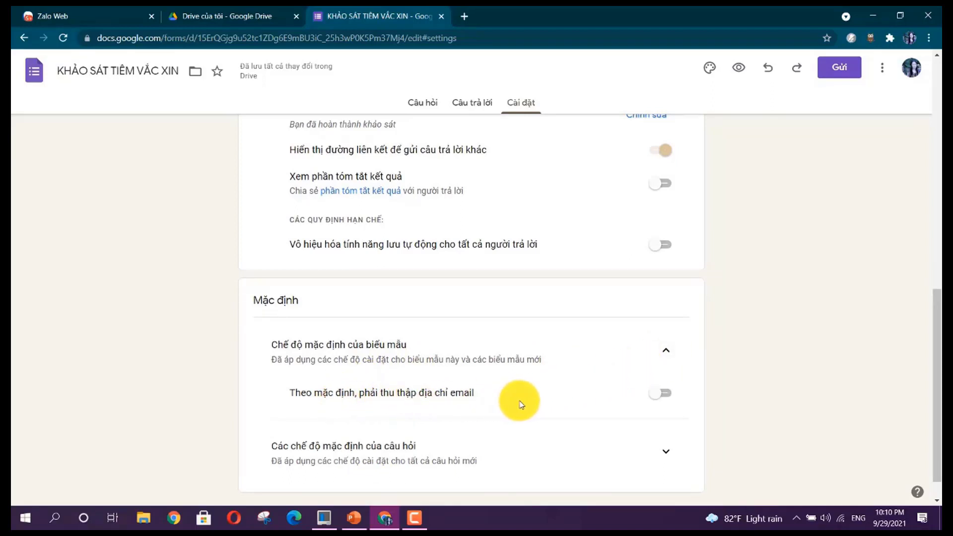
scroll(514, 410, down, 1)
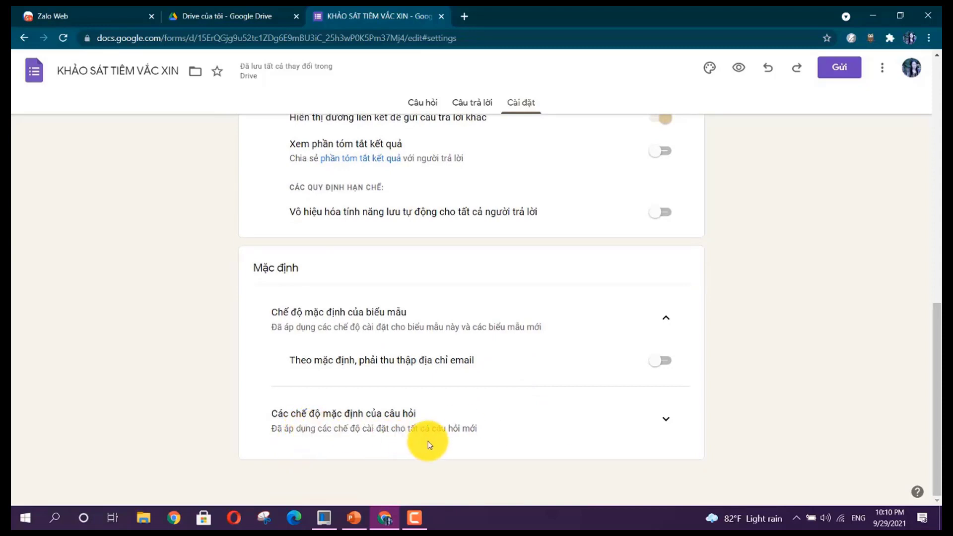
click(665, 422)
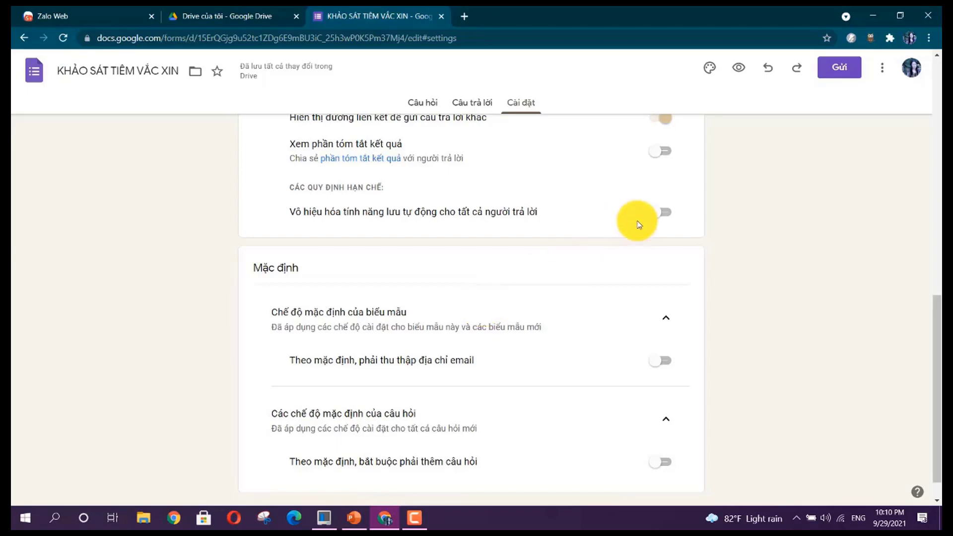
Open the form's sending options, shorten its sharing link and copy the shortened URL.
click(847, 72)
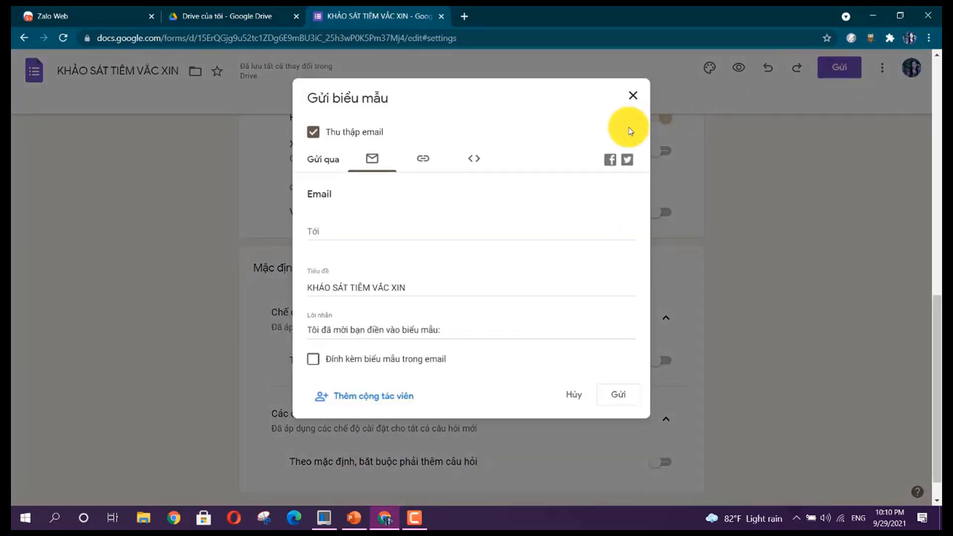
drag(380, 98, 340, 98)
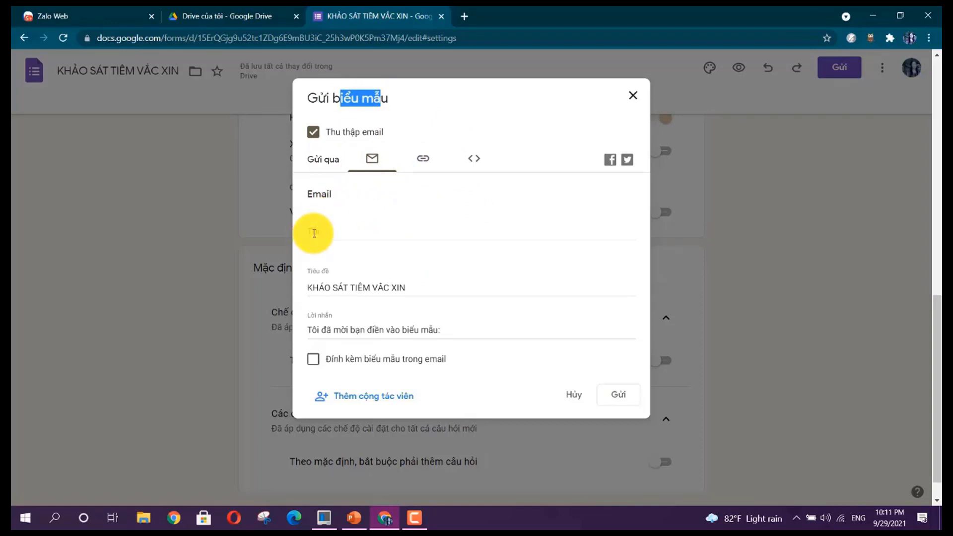
click(423, 160)
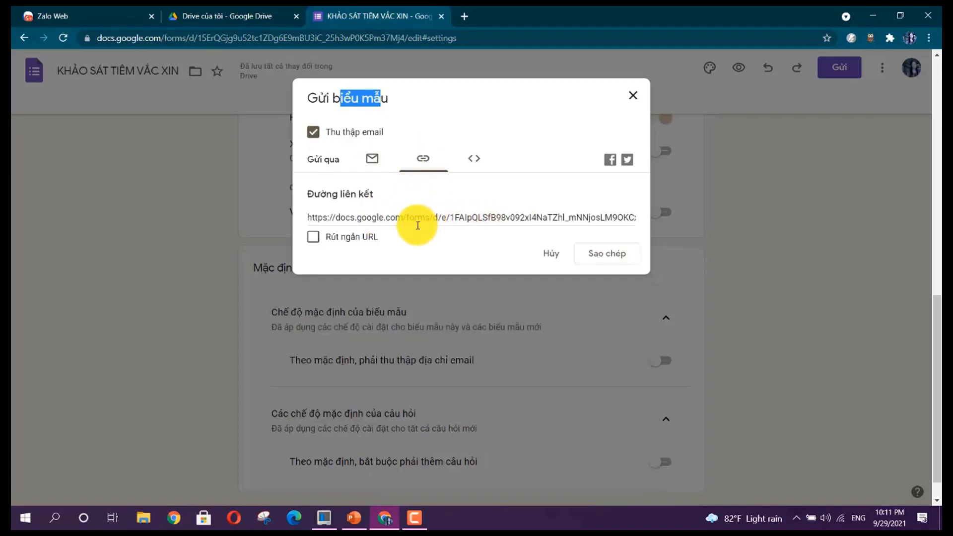
click(314, 238)
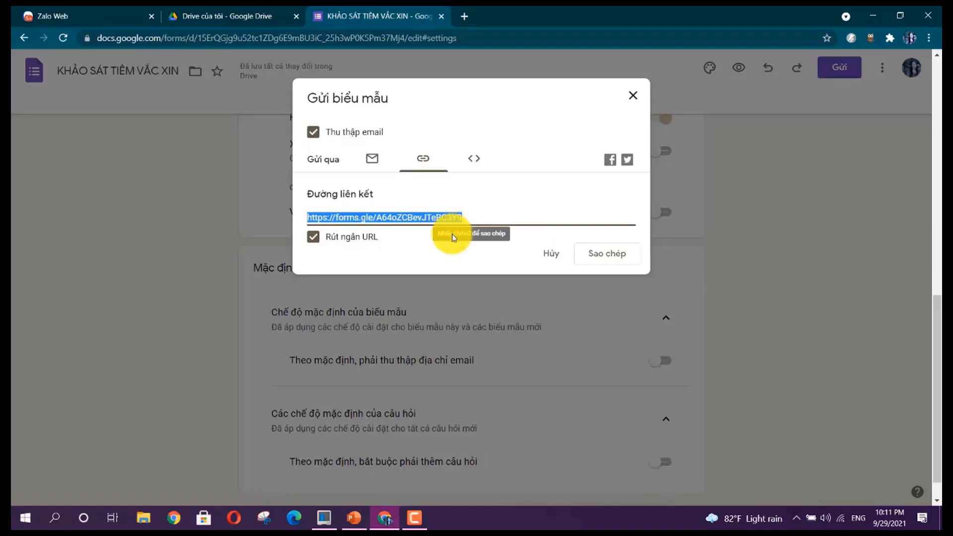
click(616, 259)
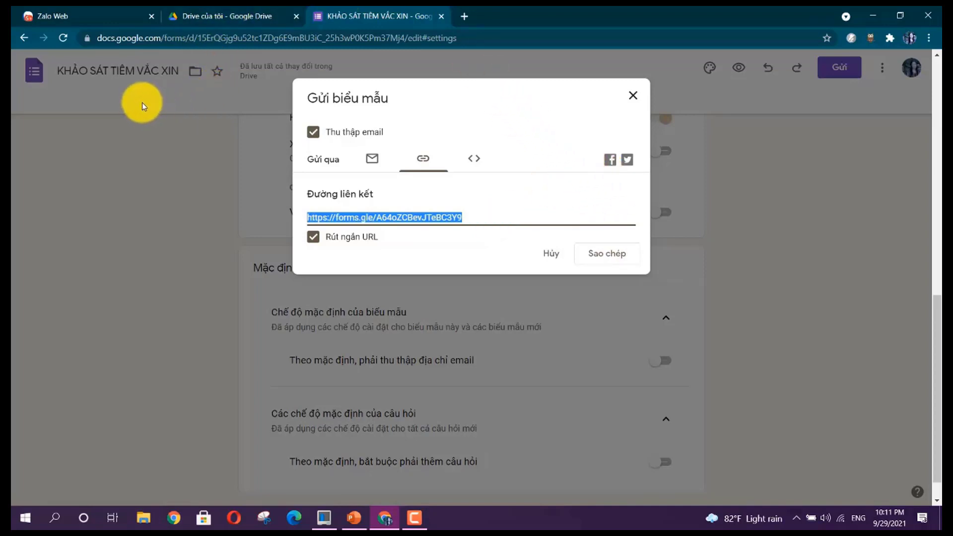
Switch to Zalo Web, search the contacts for "ak" and open the chat with the intended recipient.
click(61, 17)
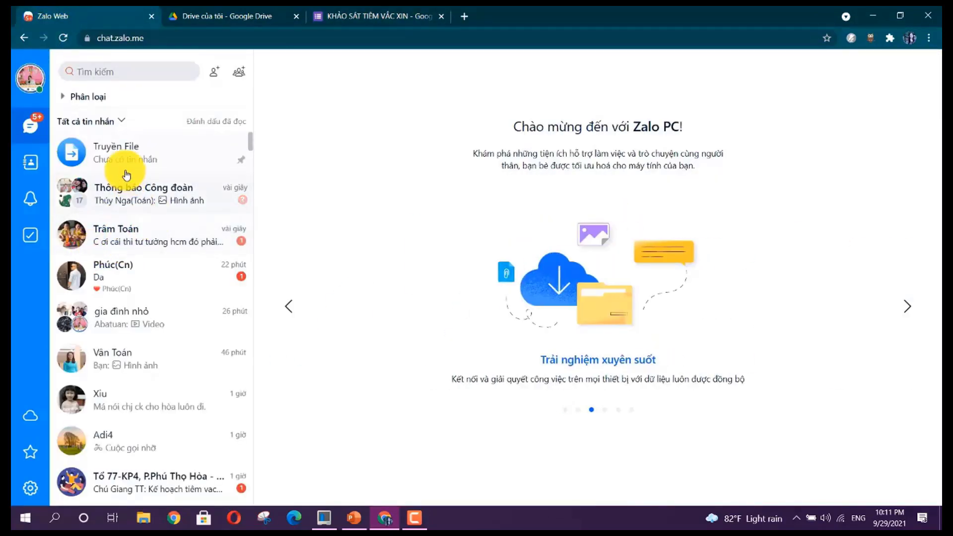
click(110, 70)
text(ak)
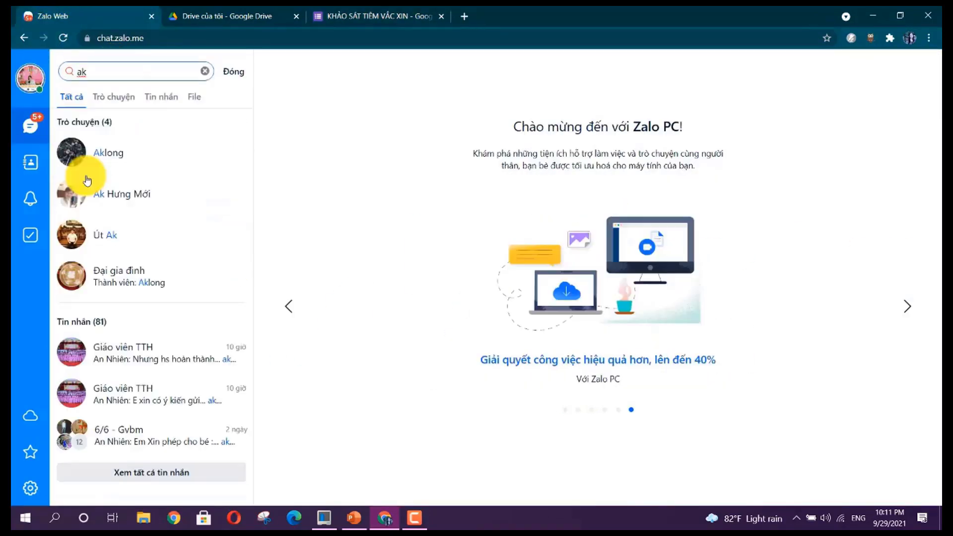
click(112, 212)
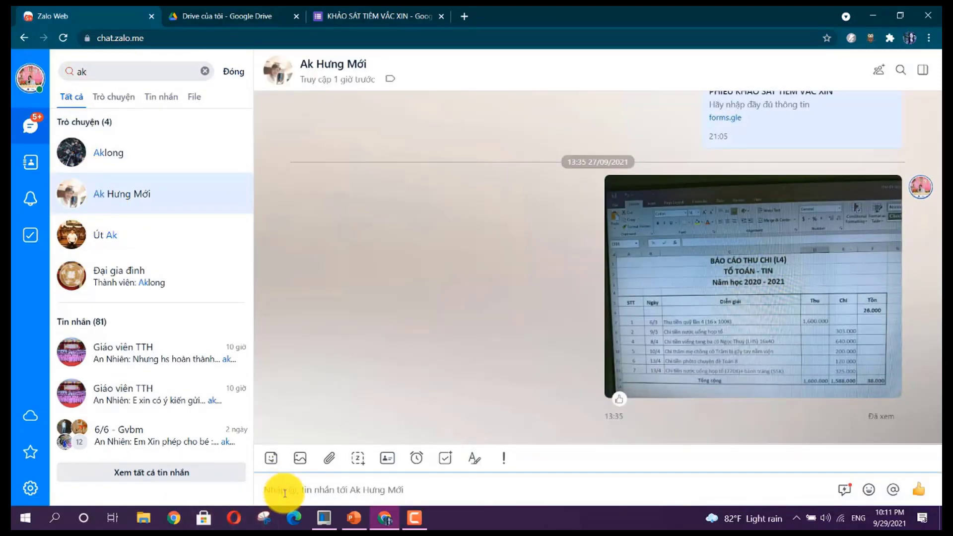
Paste the copied form link into the chat and send it, and return to Google Forms, closing the send dialog.
right_click(285, 493)
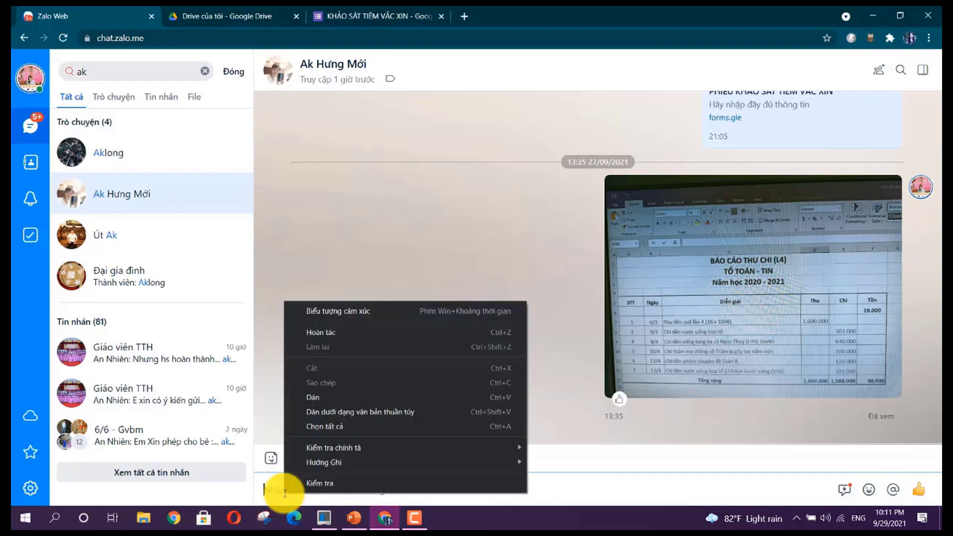
click(311, 399)
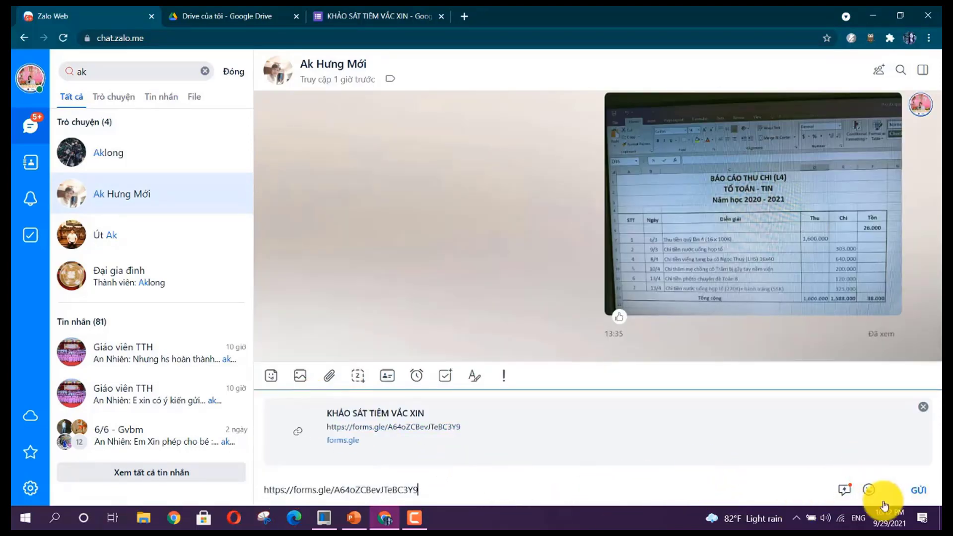
click(920, 491)
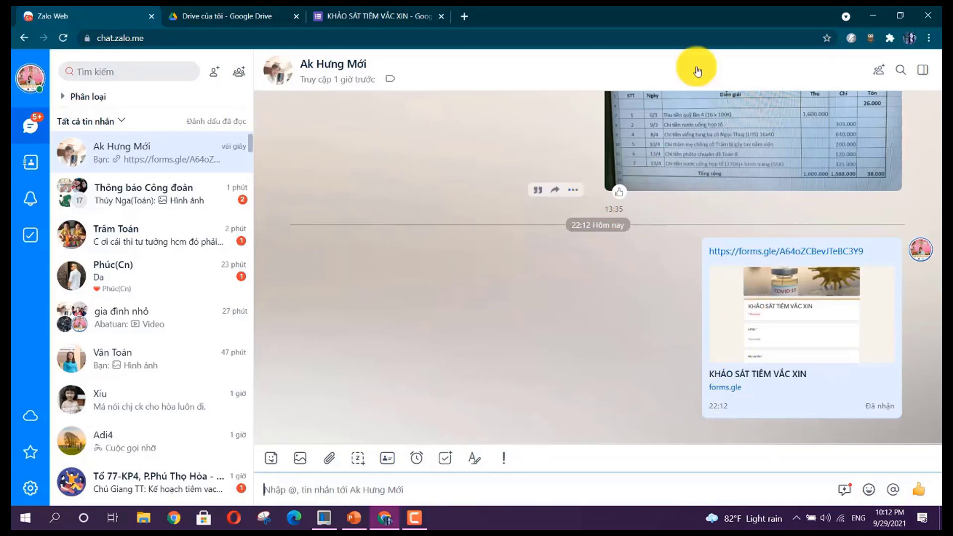
click(367, 19)
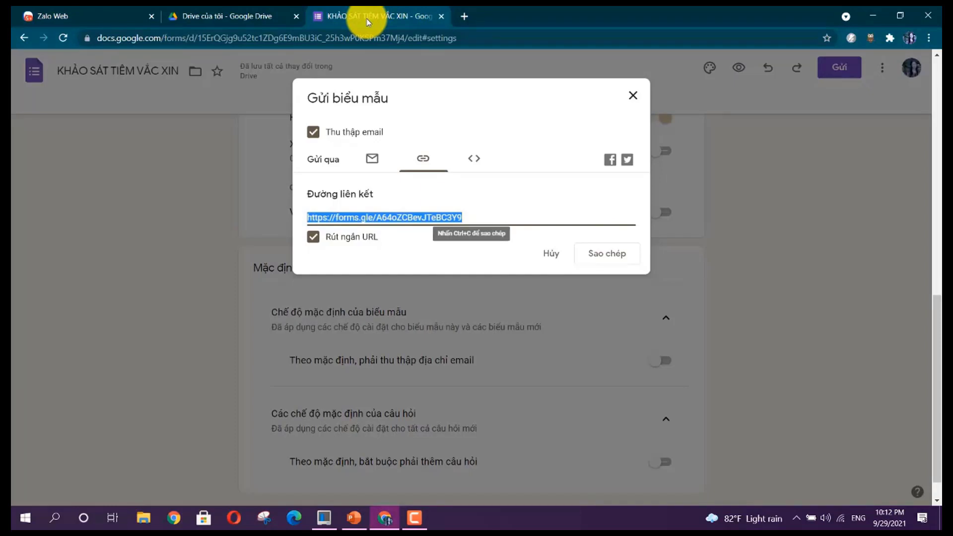
click(634, 98)
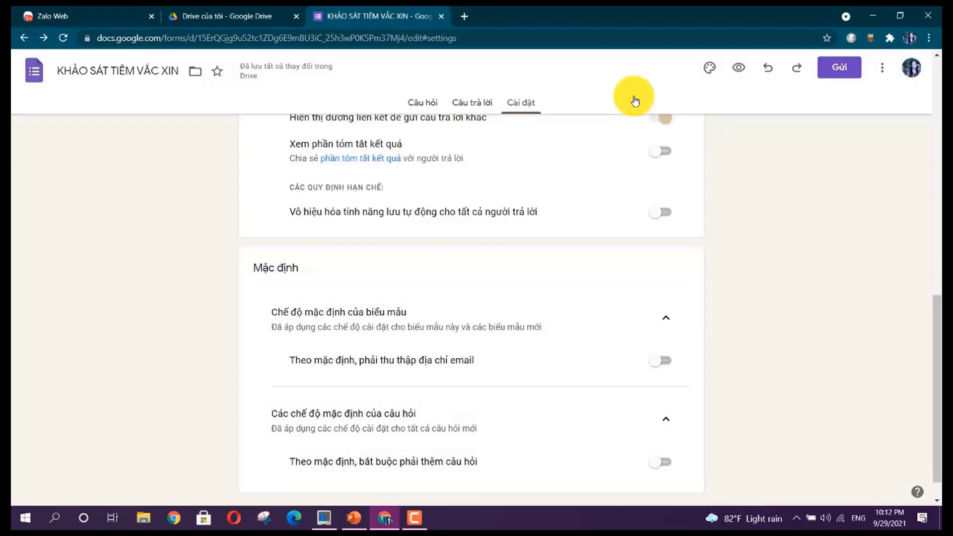